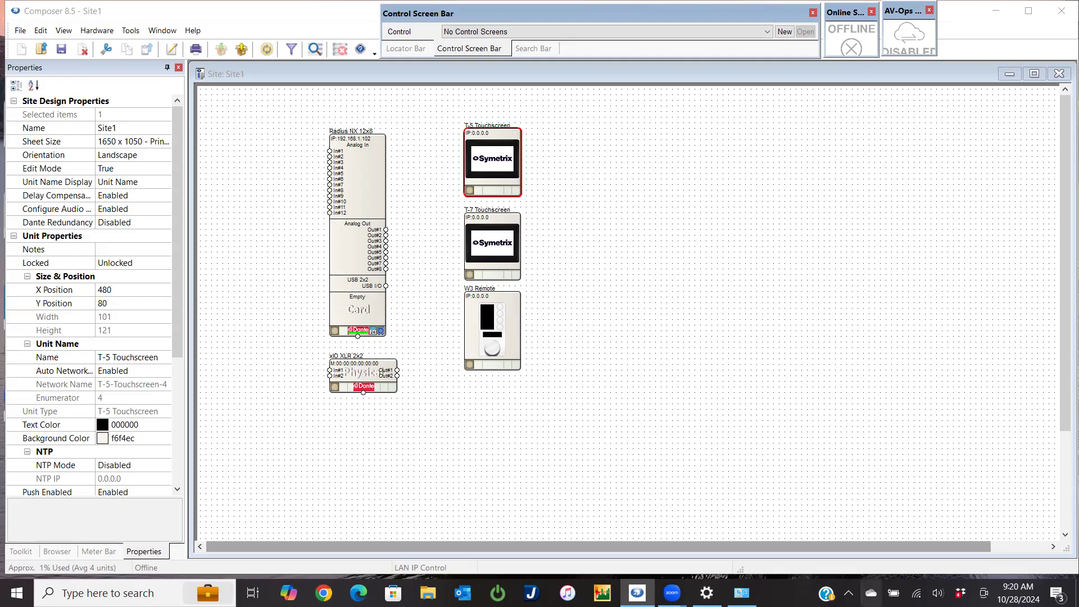
- Open the computer's list of network adapters from the Windows network settings
left_click(916, 592)
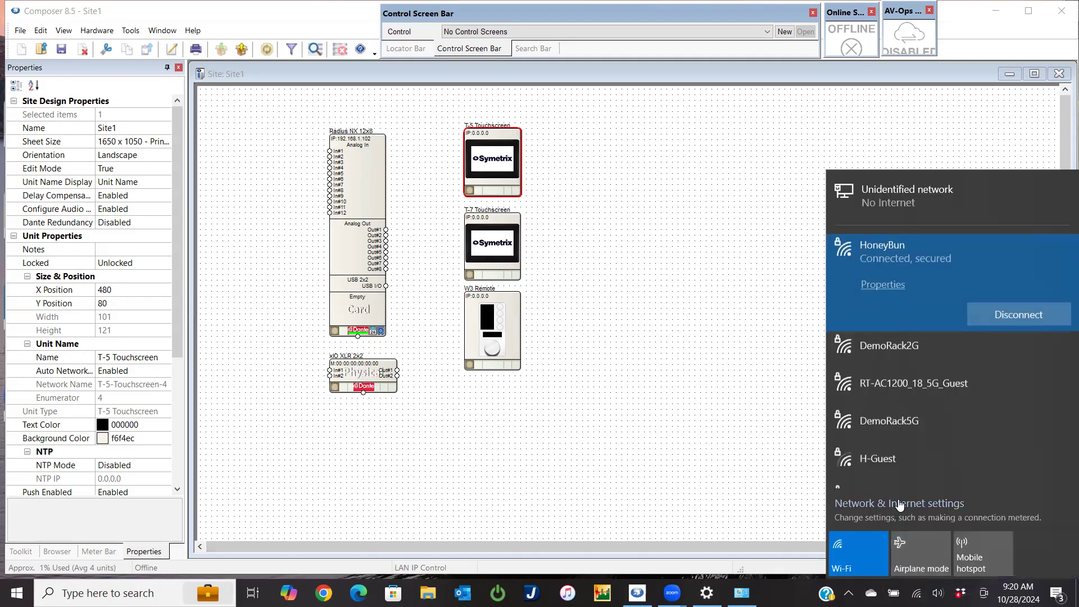
left_click(899, 503)
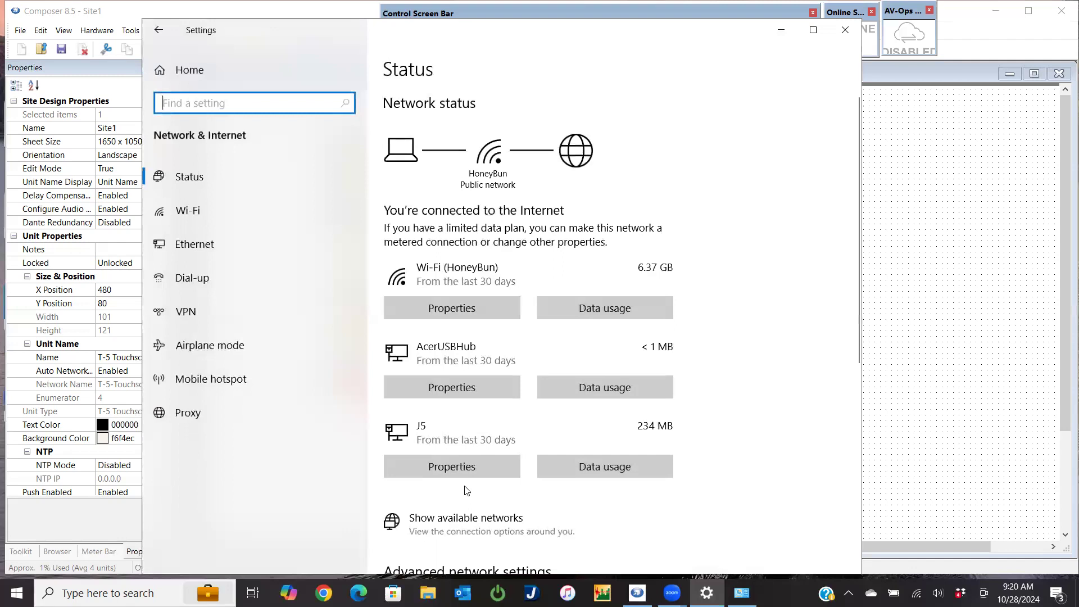
scroll(471, 483, "down", 4)
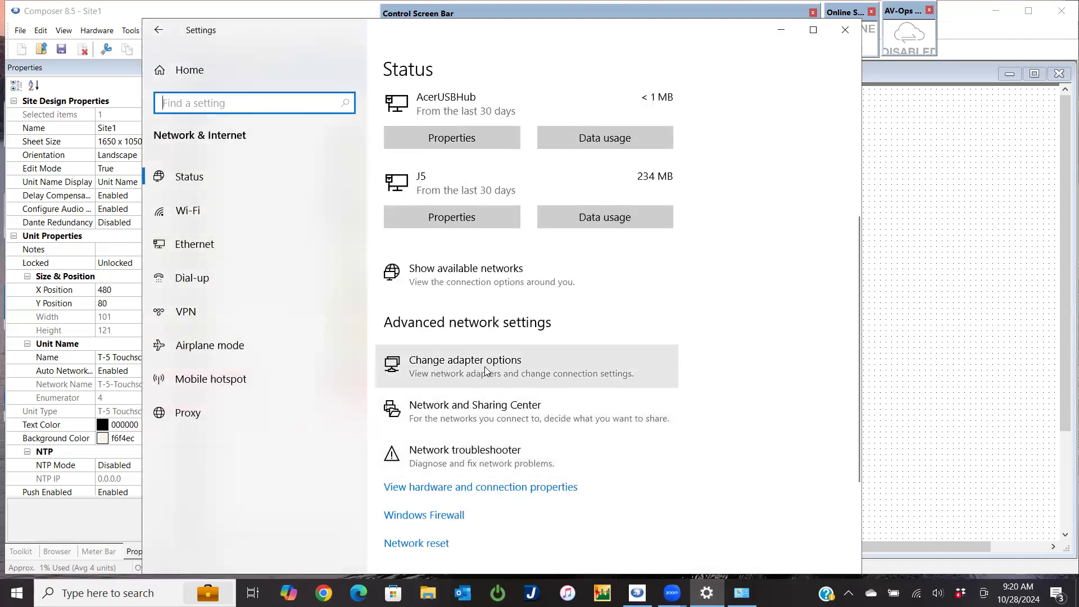
left_click(484, 371)
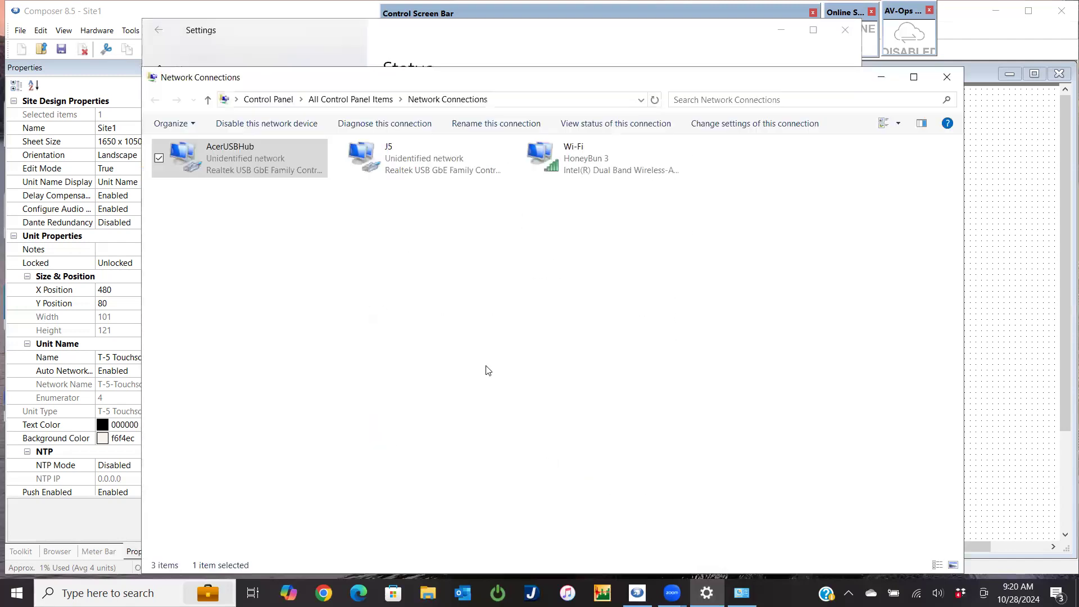
- Check the TCP/IPv4 address settings of the AcerUSBHub adapter, leaving its properties without changes
double_click(253, 157)
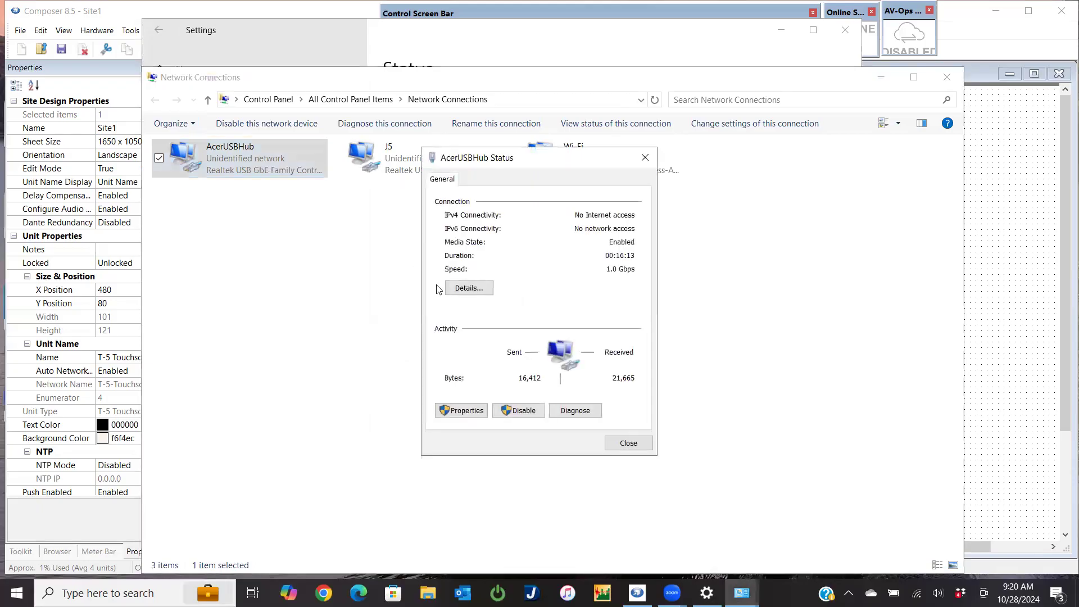
left_click(461, 410)
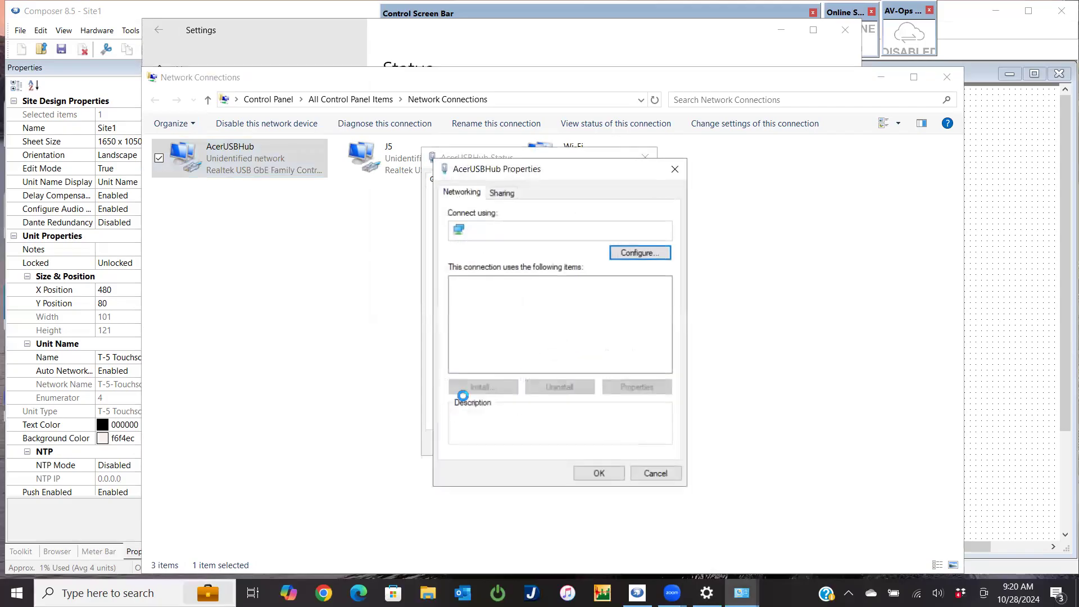
double_click(483, 331)
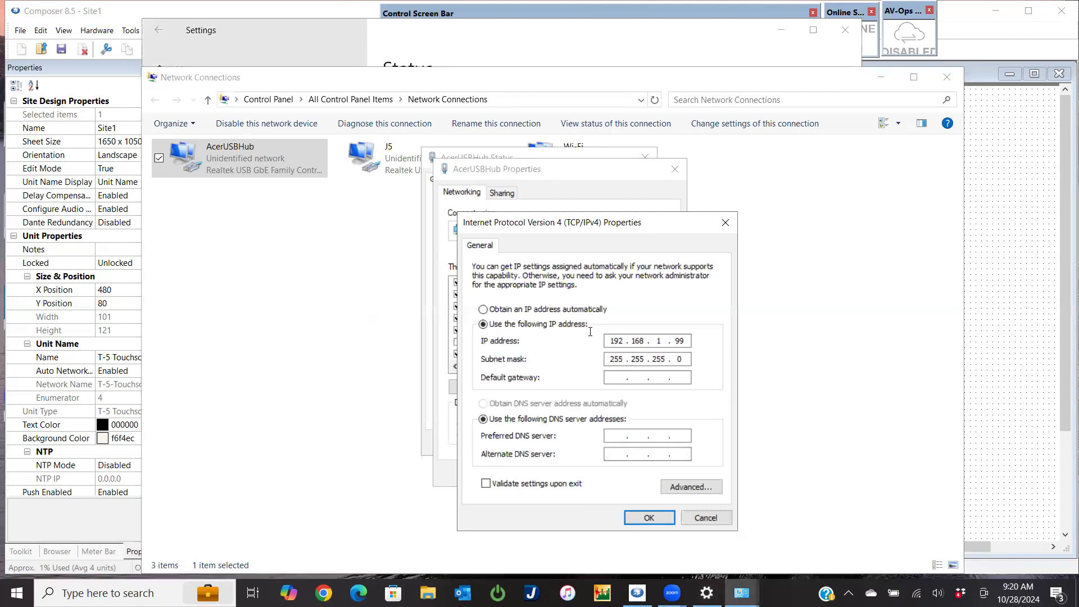
left_click(659, 341)
type("1")
left_click(650, 518)
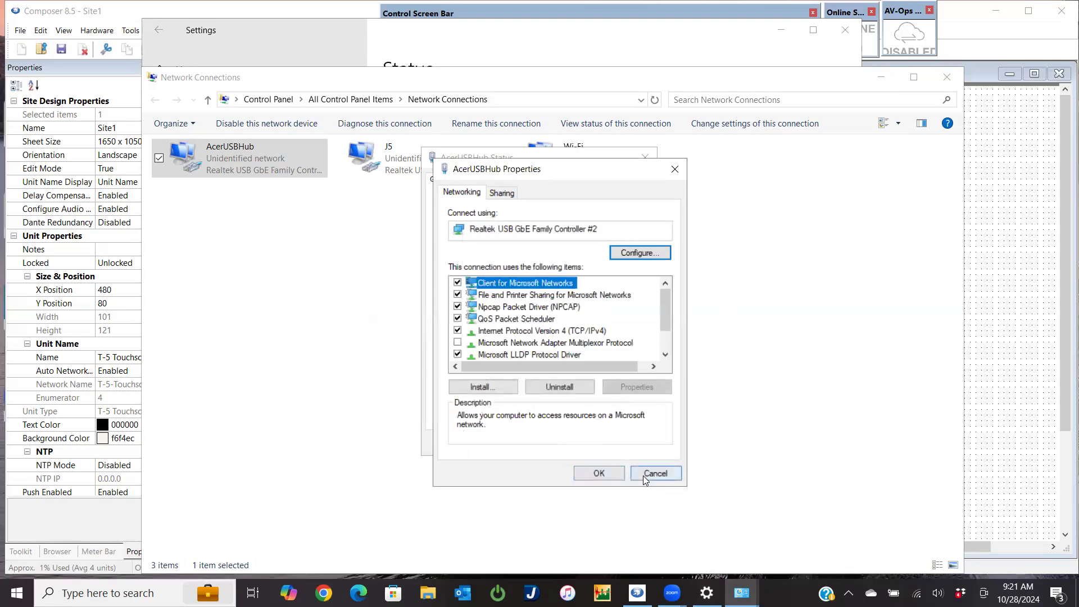
left_click(642, 475)
left_click(646, 444)
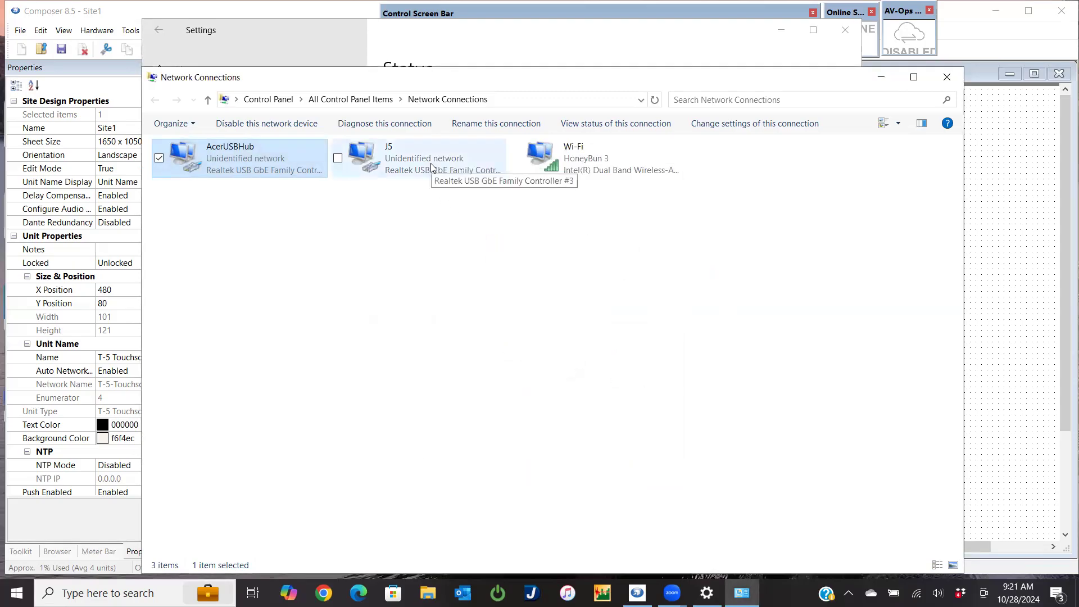
- Check the TCP/IPv4 address settings of the J5 adapter, and close the Windows network windows
double_click(432, 166)
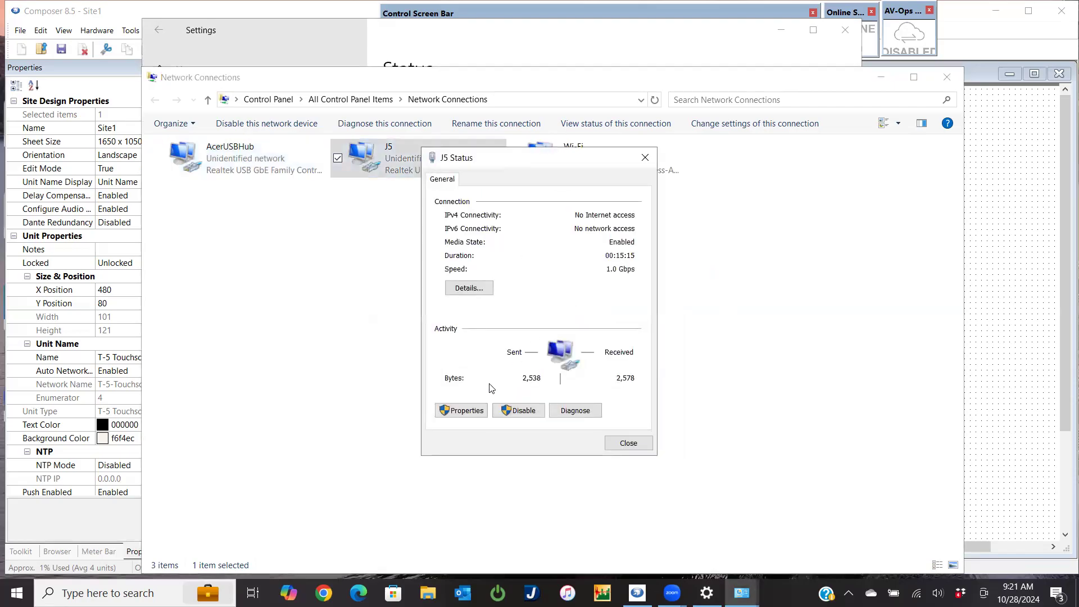
left_click(482, 411)
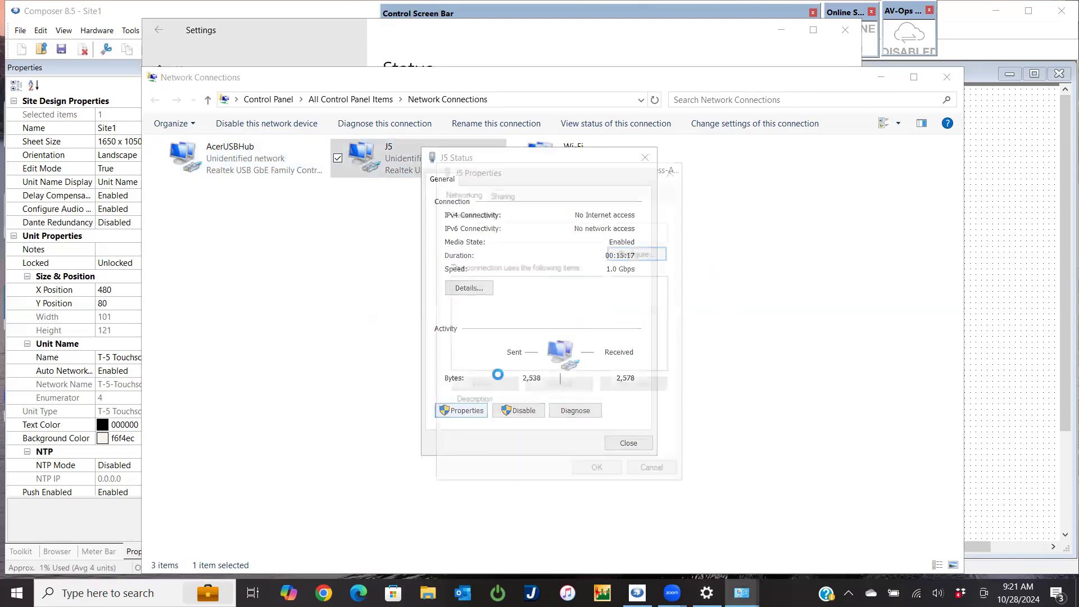
double_click(522, 330)
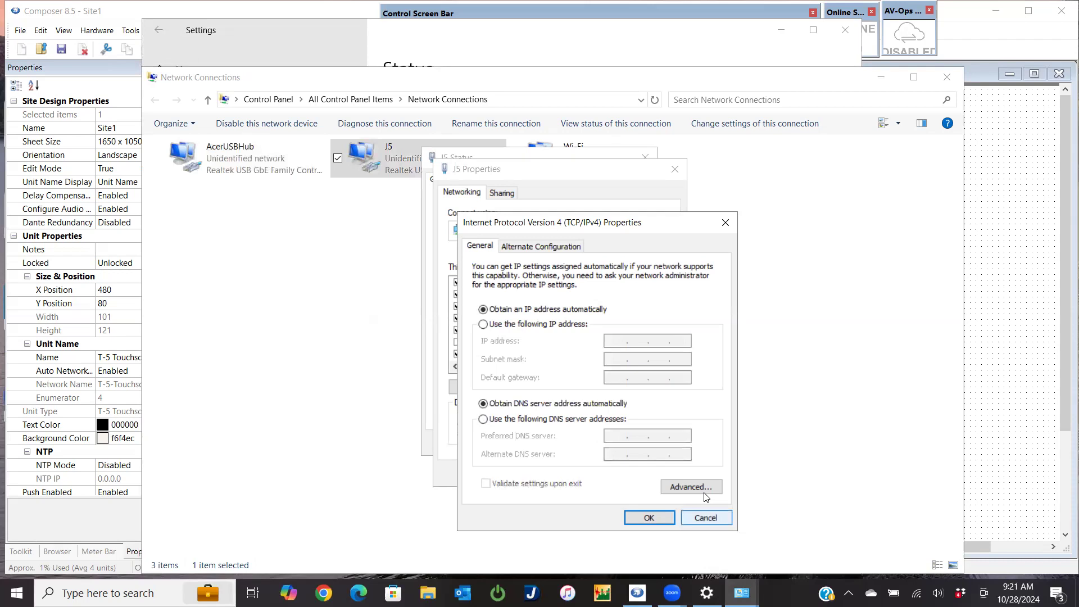
left_click(706, 517)
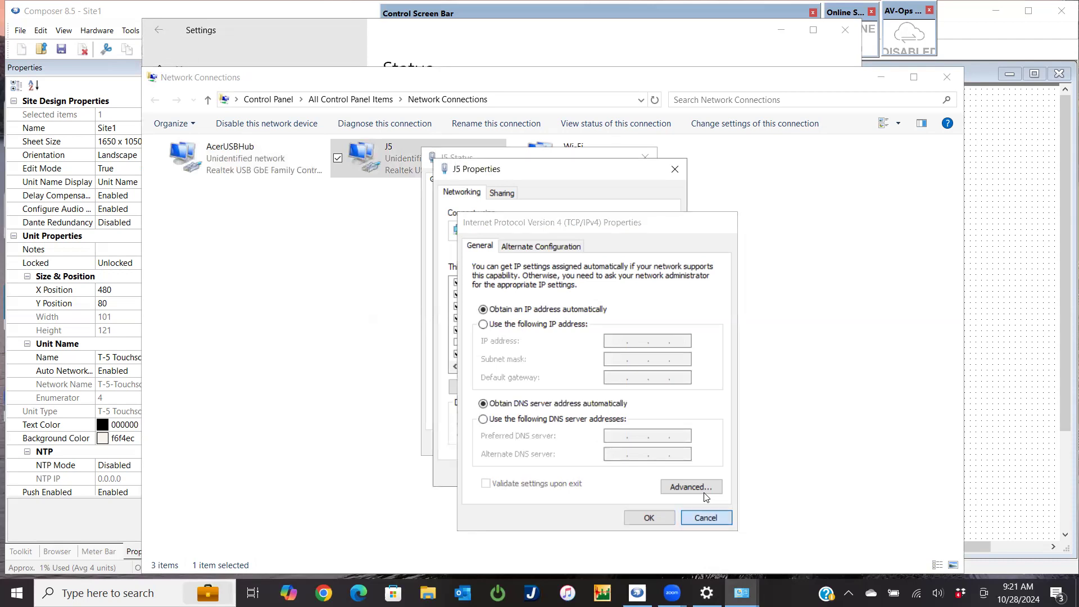
left_click(657, 474)
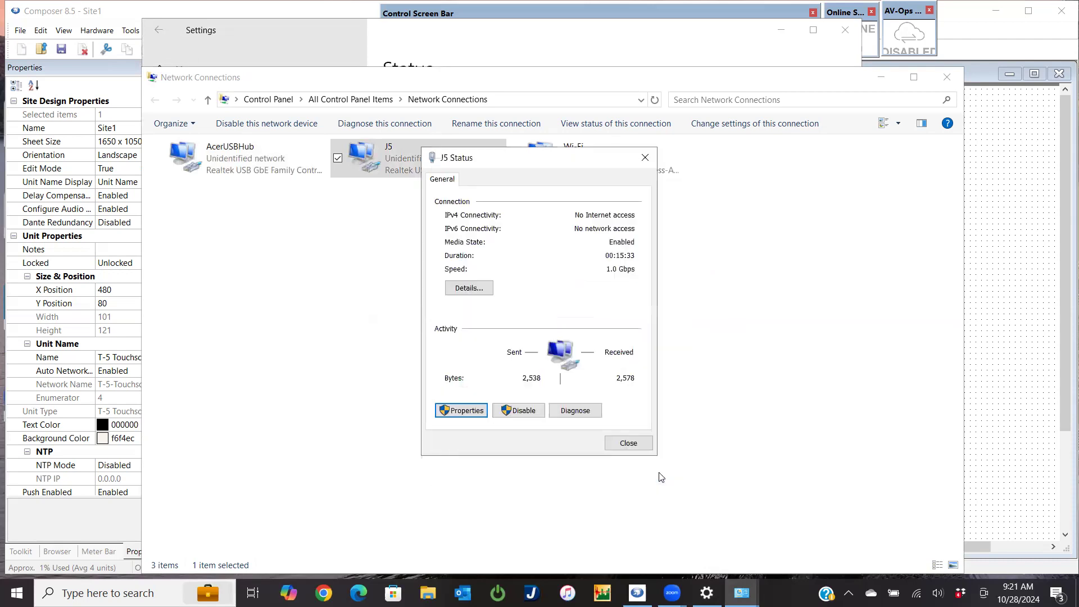
left_click(650, 444)
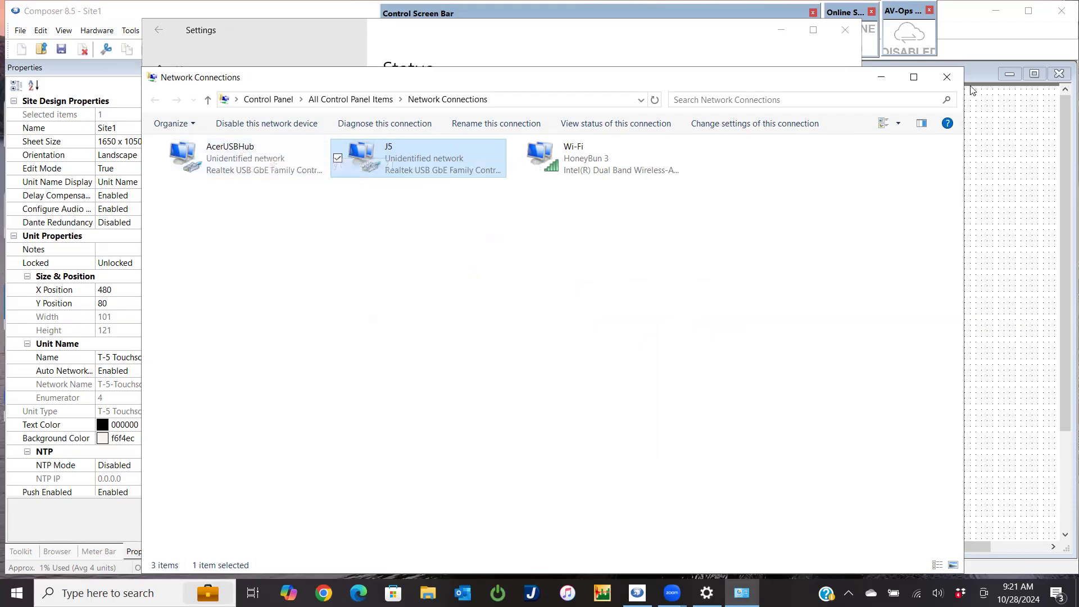
left_click(955, 77)
left_click(851, 30)
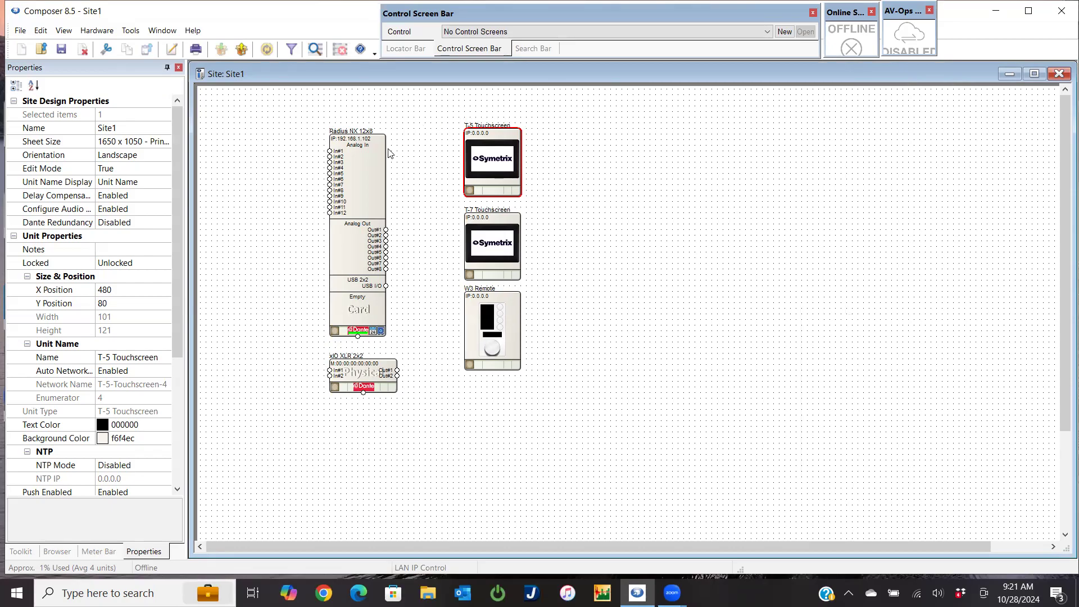
- Set the T-5 Touchscreen unit's IP address to 192.168.1.111
mouse_move(351, 144)
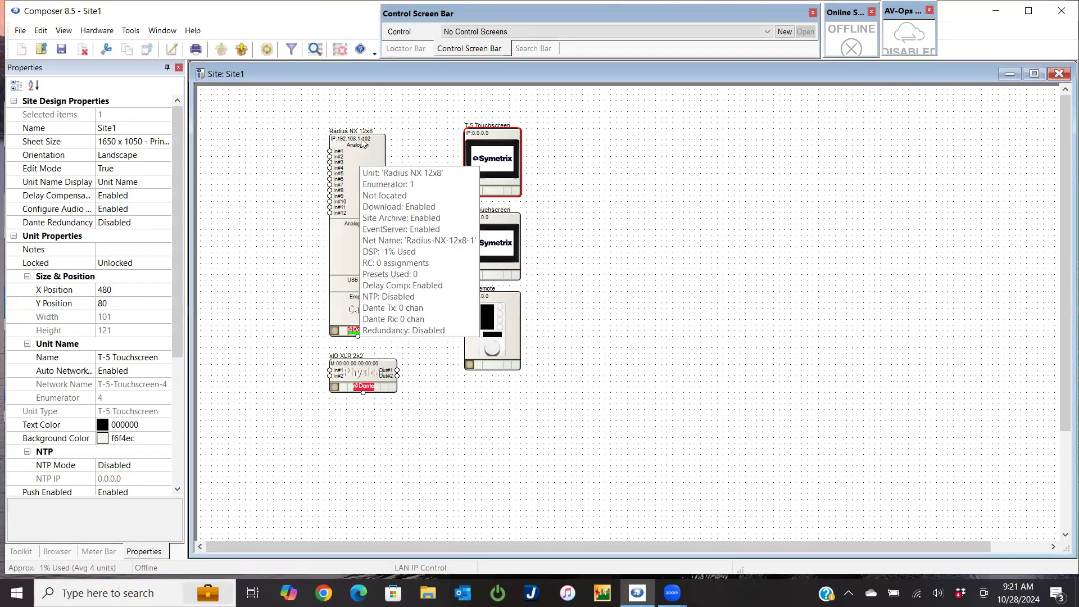
right_click(502, 141)
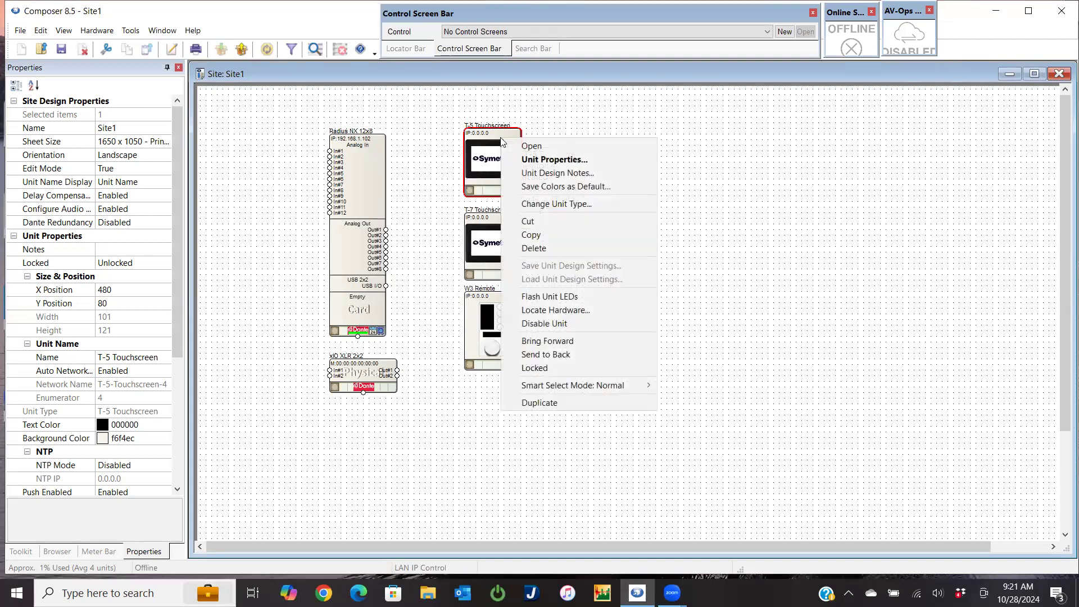
left_click(533, 162)
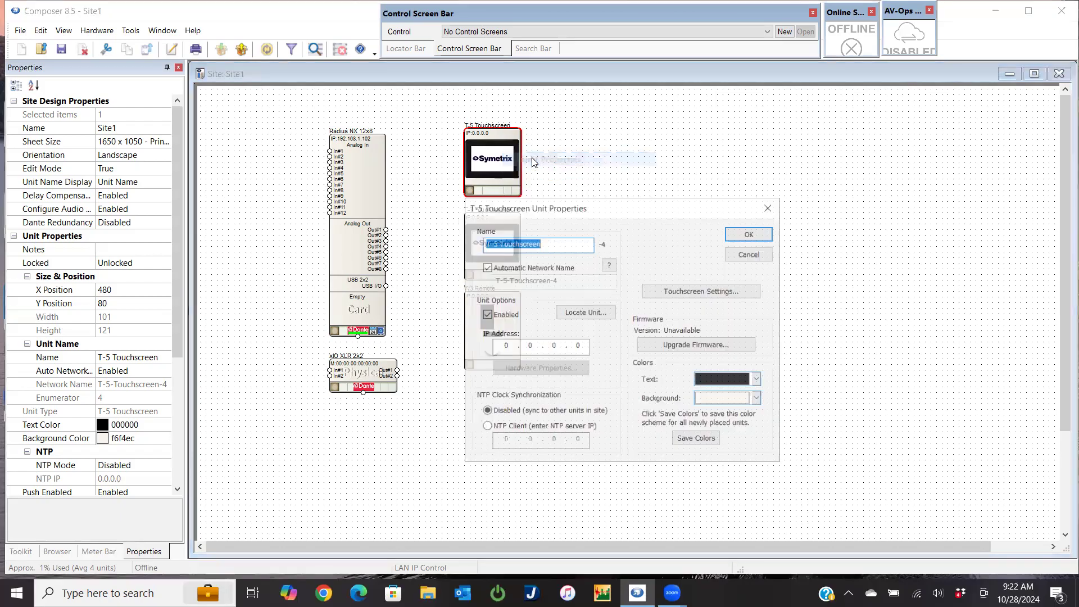
left_click(507, 347)
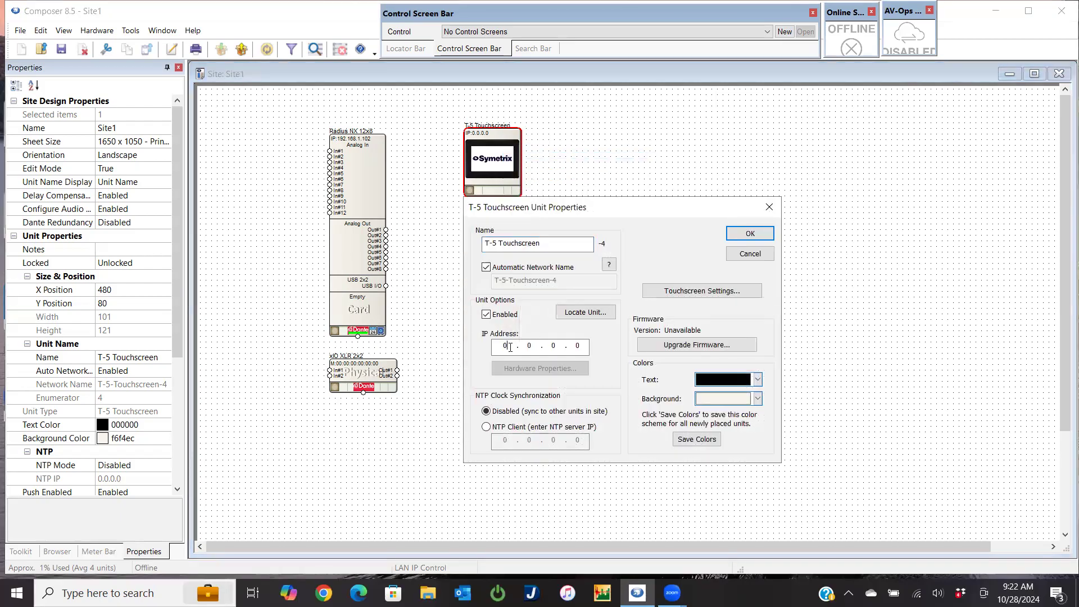
type("192 . 168 . 001 . 111")
left_click(757, 233)
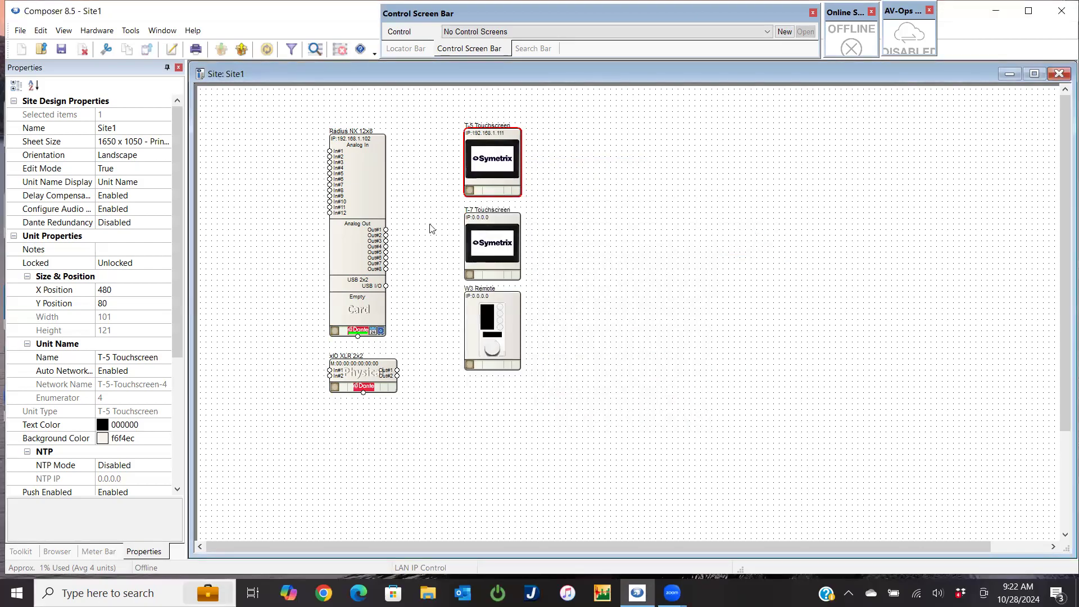
- Set the T-7 Touchscreen unit's IP address to 192.168.1.112
right_click(495, 224)
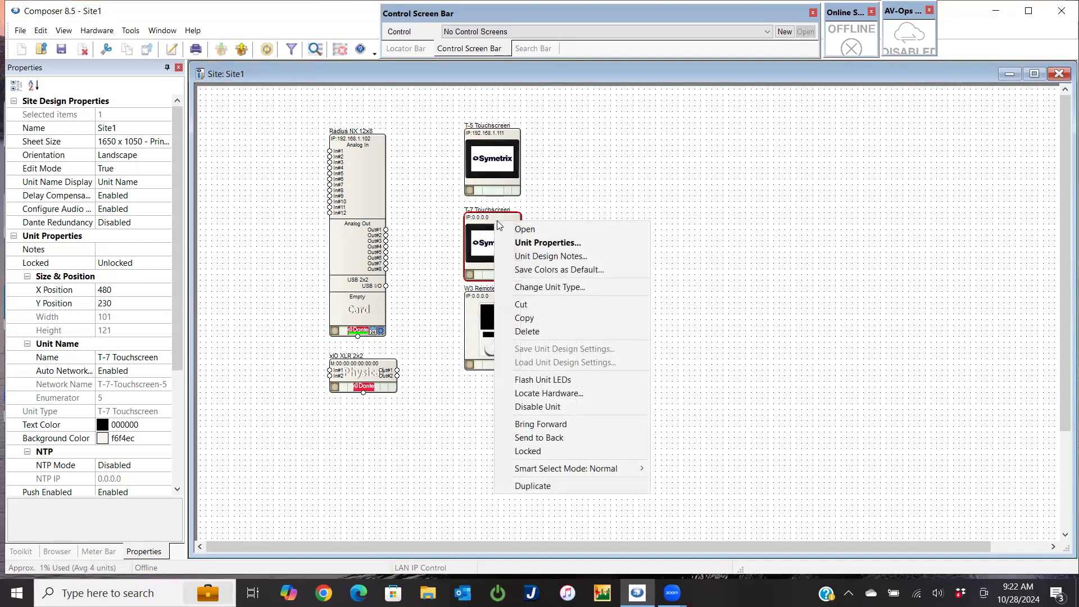
left_click(527, 242)
left_click(512, 429)
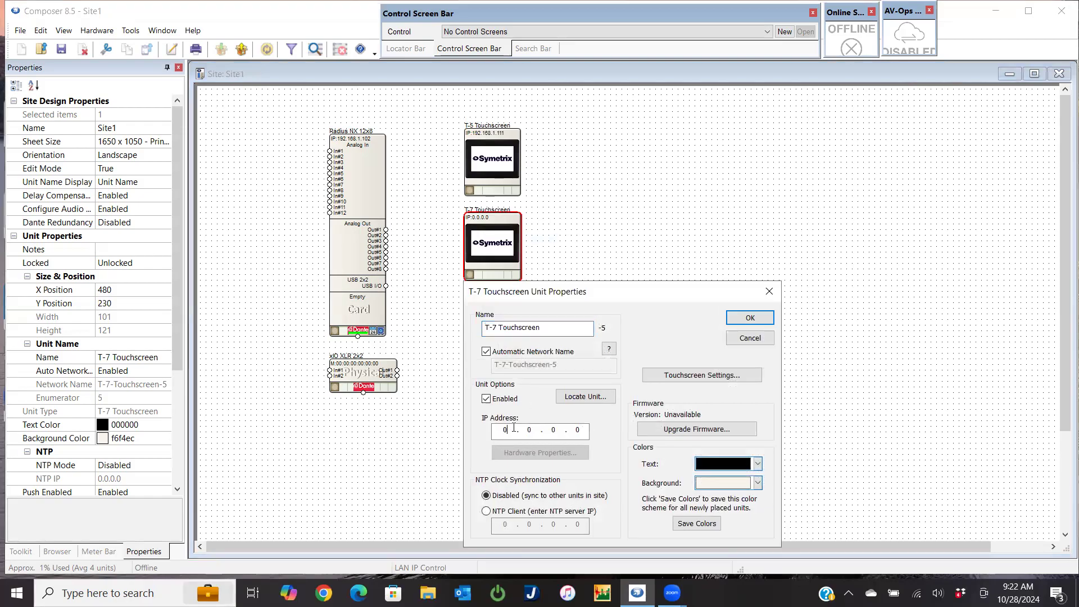
type("192 . 168 . 001 . 112")
key("Return")
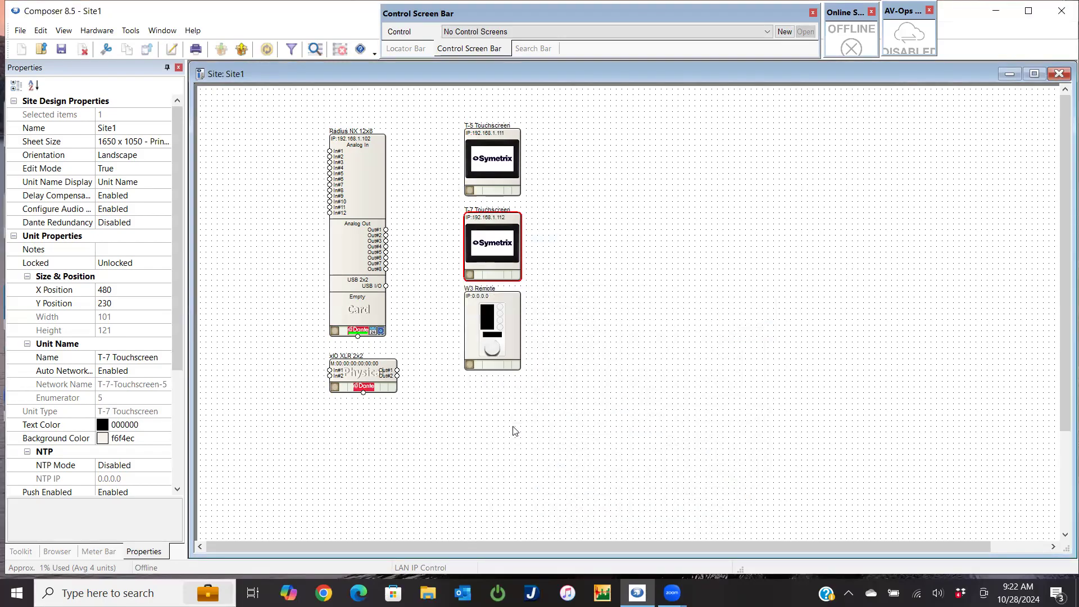
- Set the W3 Remote unit's IP address to 192.168.1.113 in its unit properties
right_click(513, 312)
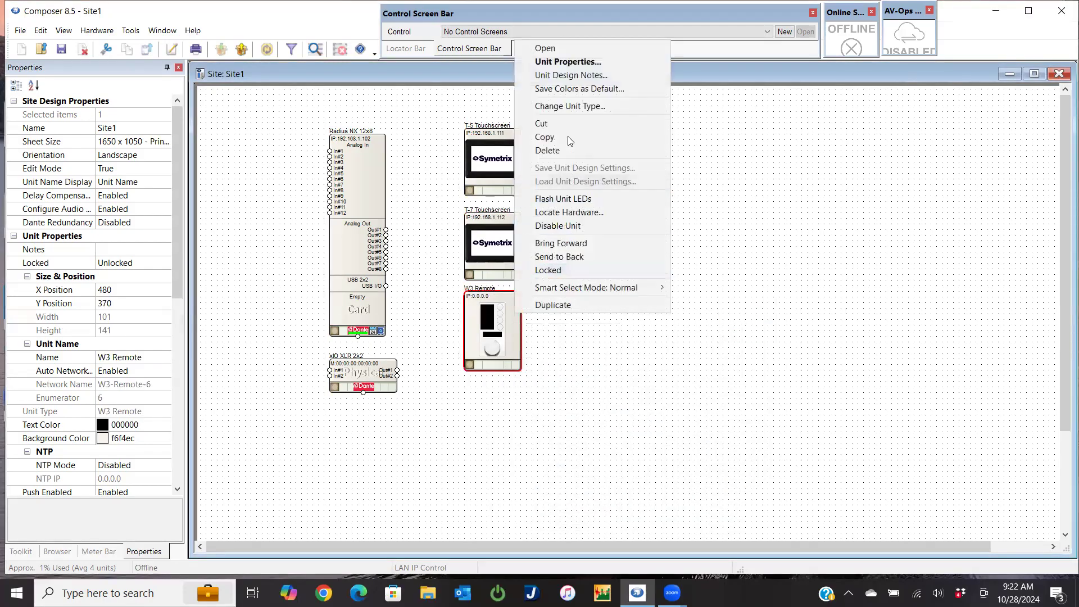
left_click(589, 62)
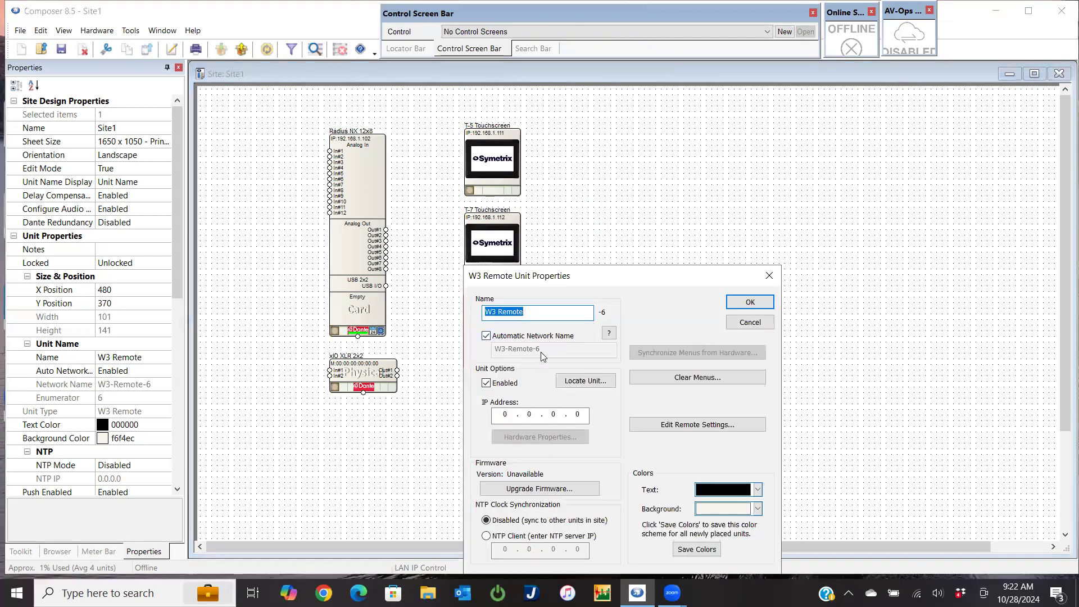
left_click(499, 415)
type("18")
key("BackSpace")
type("92 . 16")
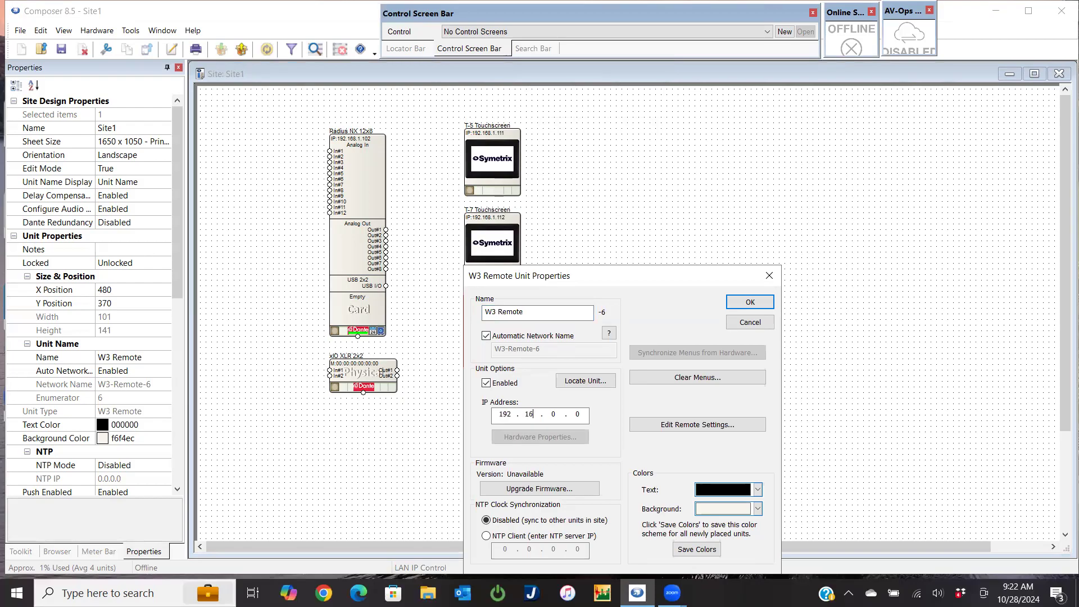
type("8 . 001 . 113")
- Rename the W3 Remote unit as "W3 Remote Hallway" and apply its properties
left_click(545, 312)
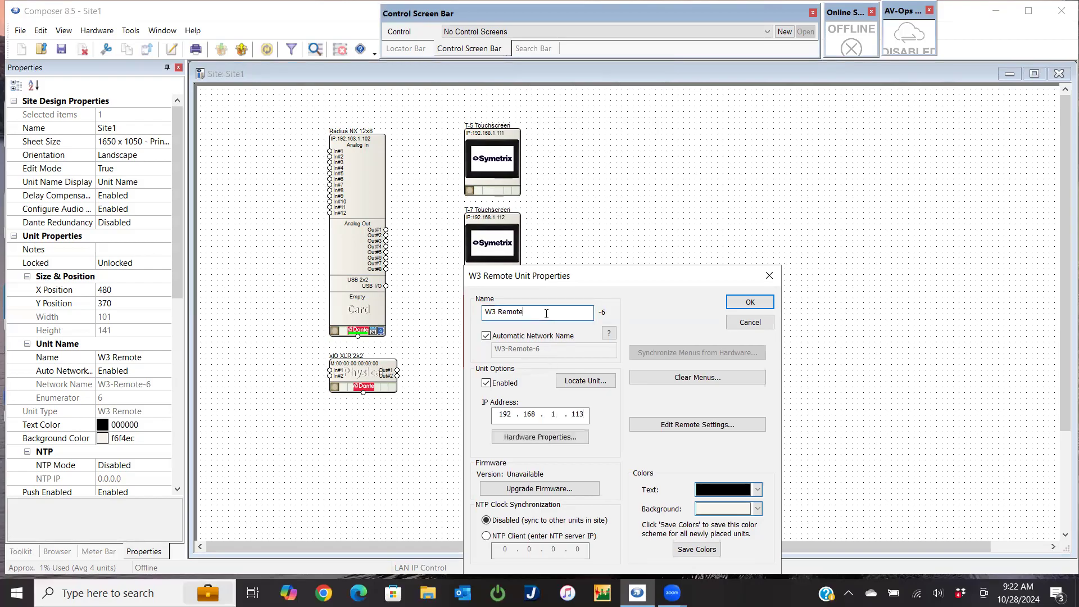
type("Hallwy")
key("BackSpace")
type("ay")
key("Return")
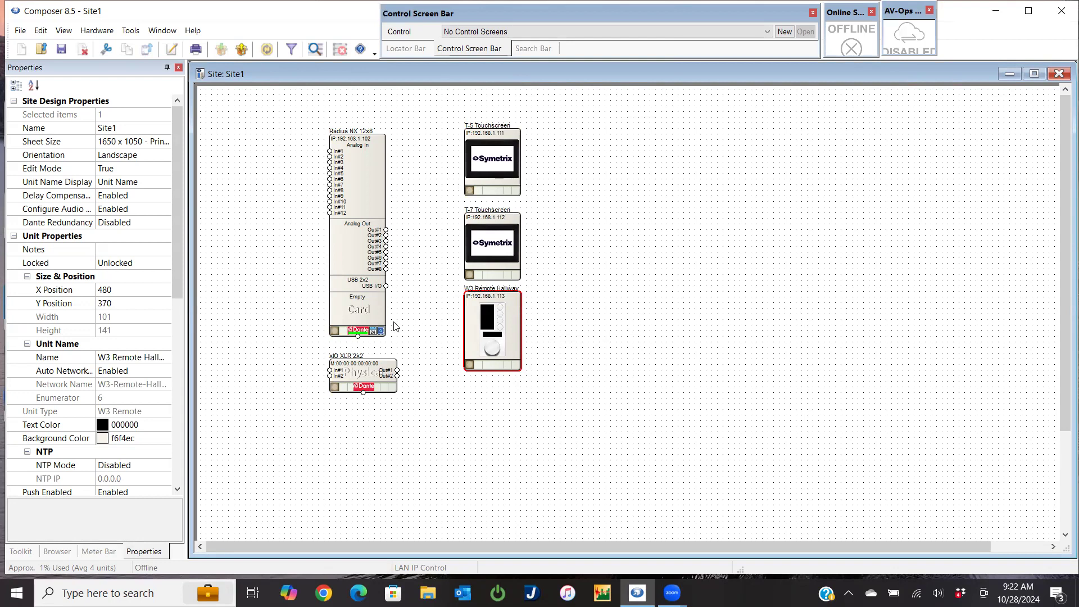
- Open Locate Hardware for the Radius NX 12x8 unit and move the dialog so it is fully visible
mouse_move(333, 334)
left_click(335, 332)
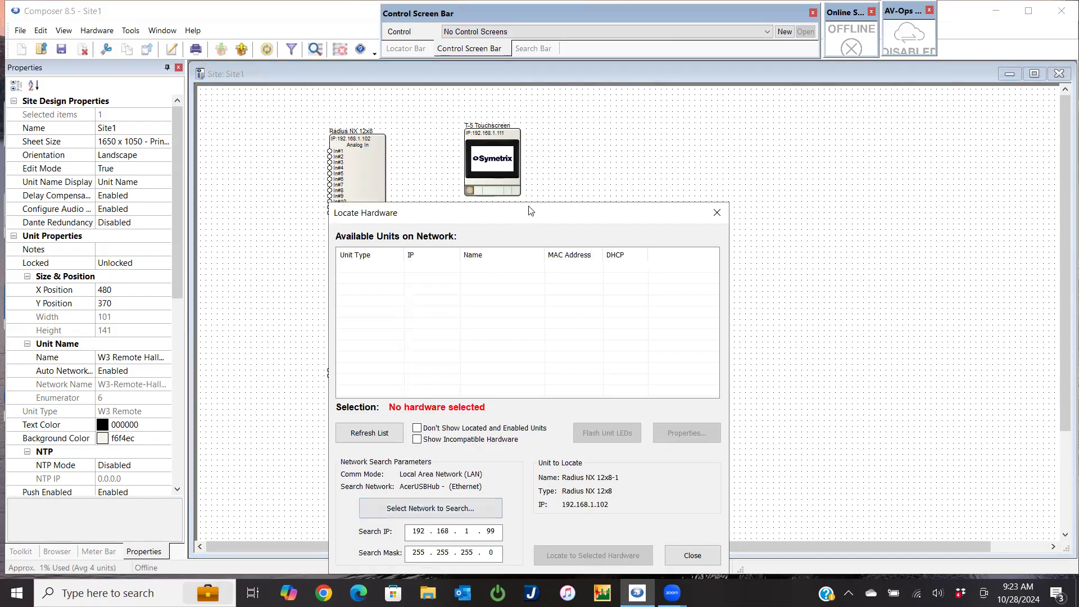
left_click_drag(528, 211, 543, 114)
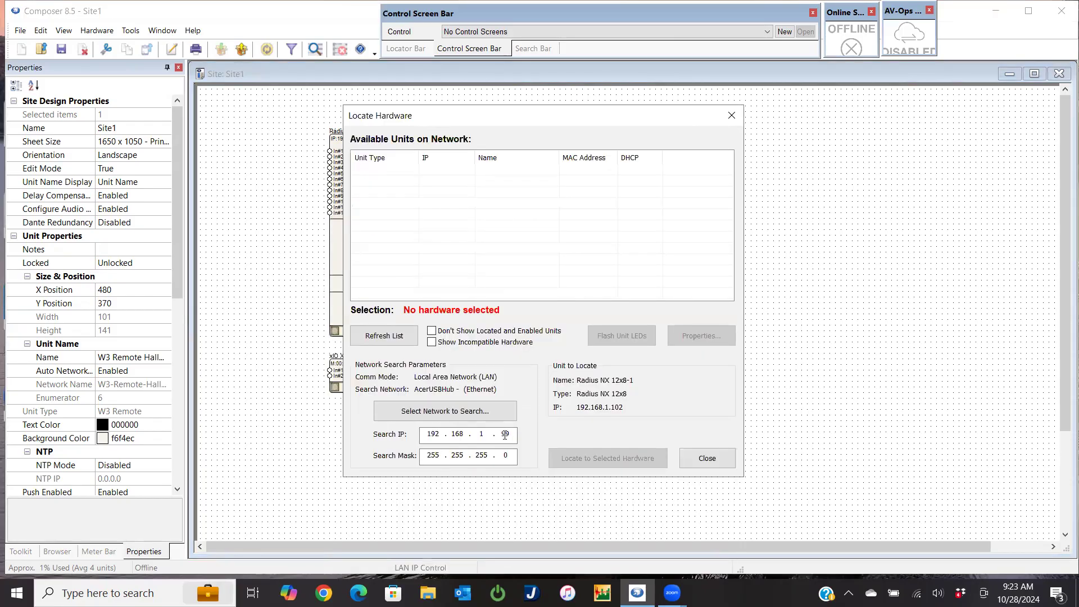
left_click(482, 410)
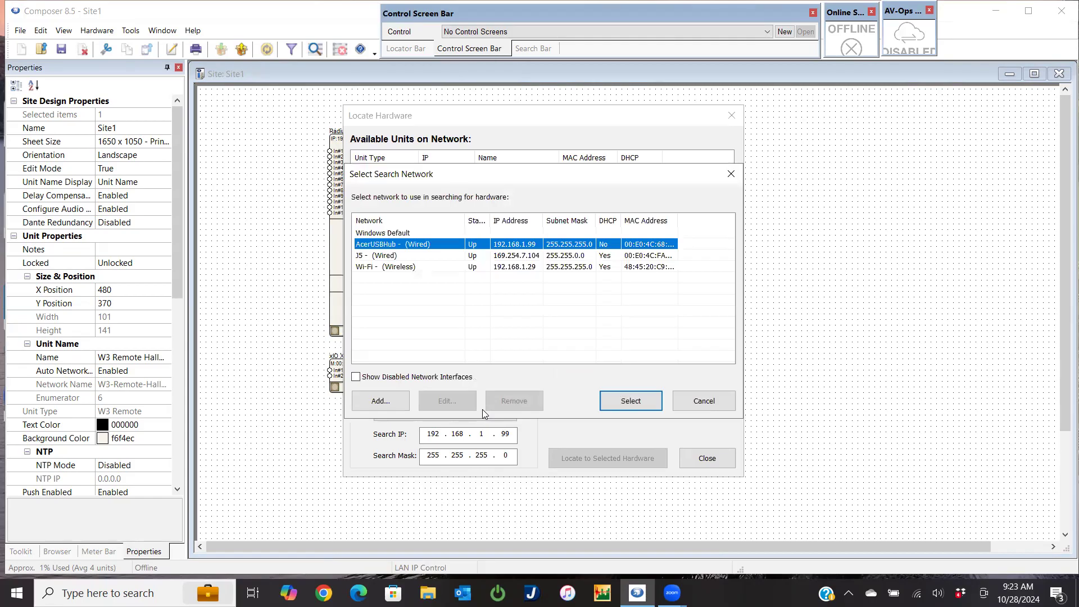
left_click(388, 255)
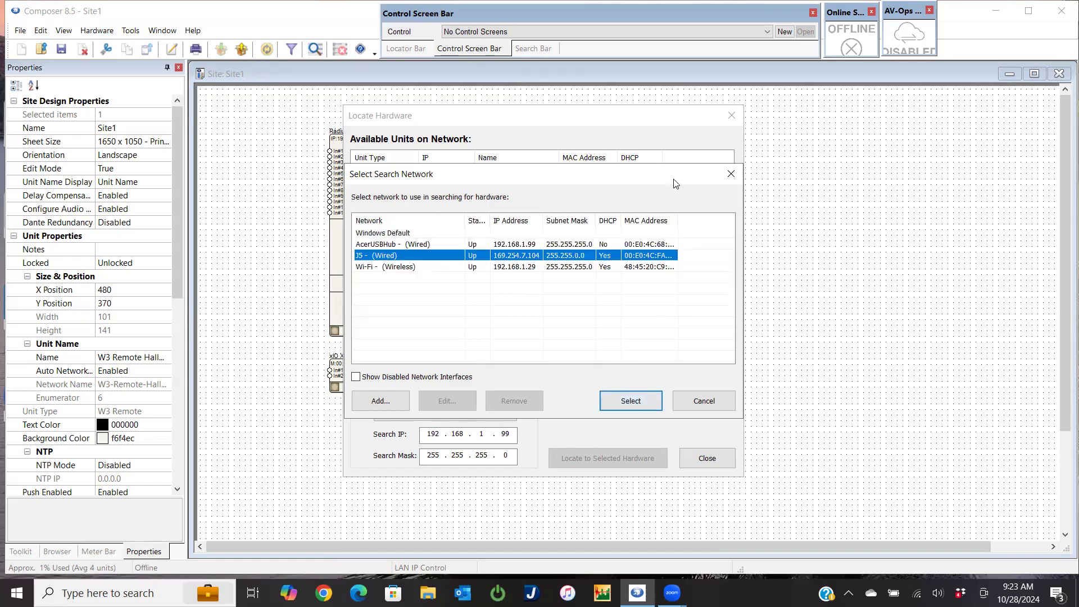
left_click(729, 174)
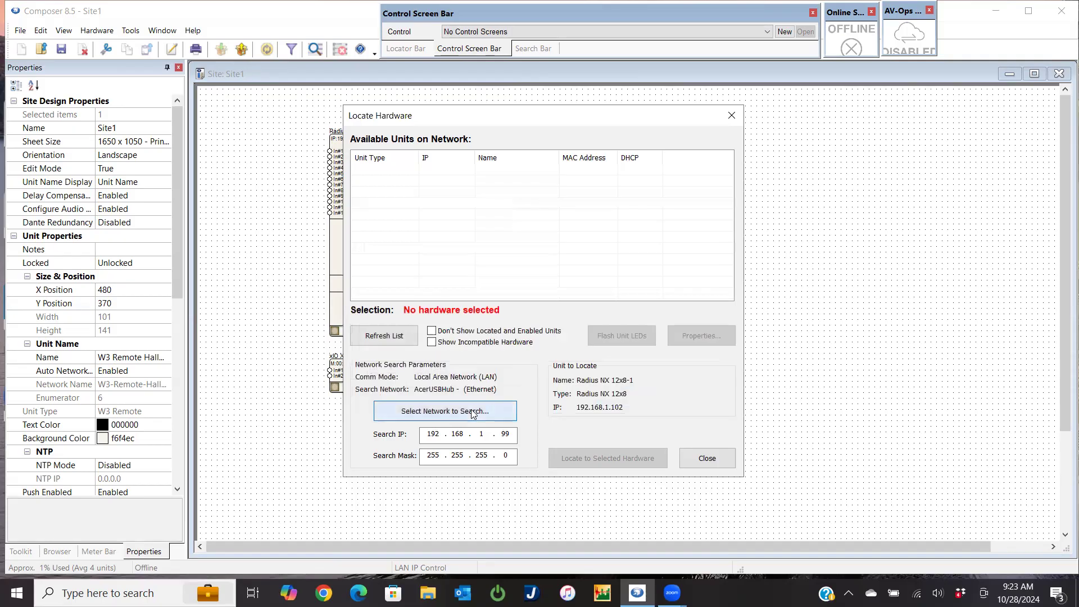
- Set the network used to search for the Radius NX 12x8 hardware to J5 (Wired)
left_click(485, 403)
left_click(483, 254)
left_click(627, 402)
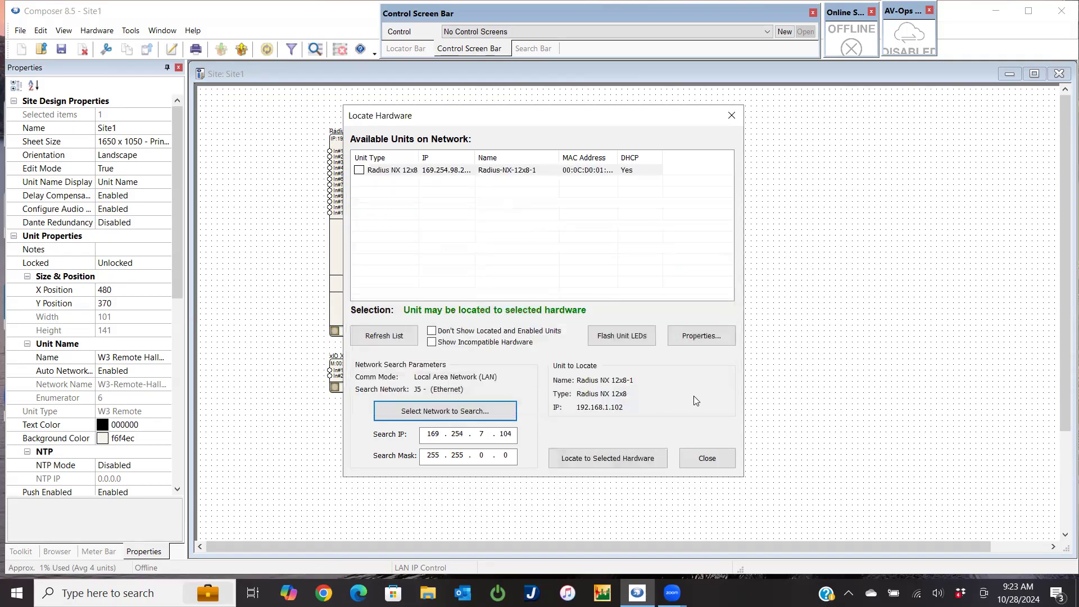
- Widen the IP column and select the discovered Radius NX 12x8, with the Locate Hardware dialog moved clear of the site's audio units
left_click_drag(473, 153, 482, 153)
left_click(460, 170)
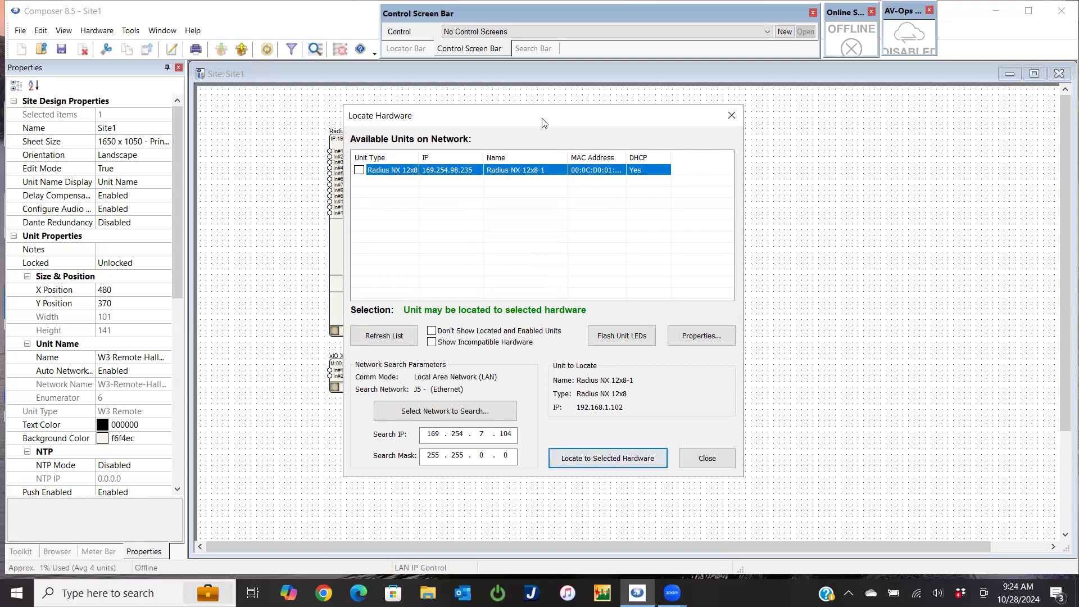
left_click_drag(543, 122, 639, 122)
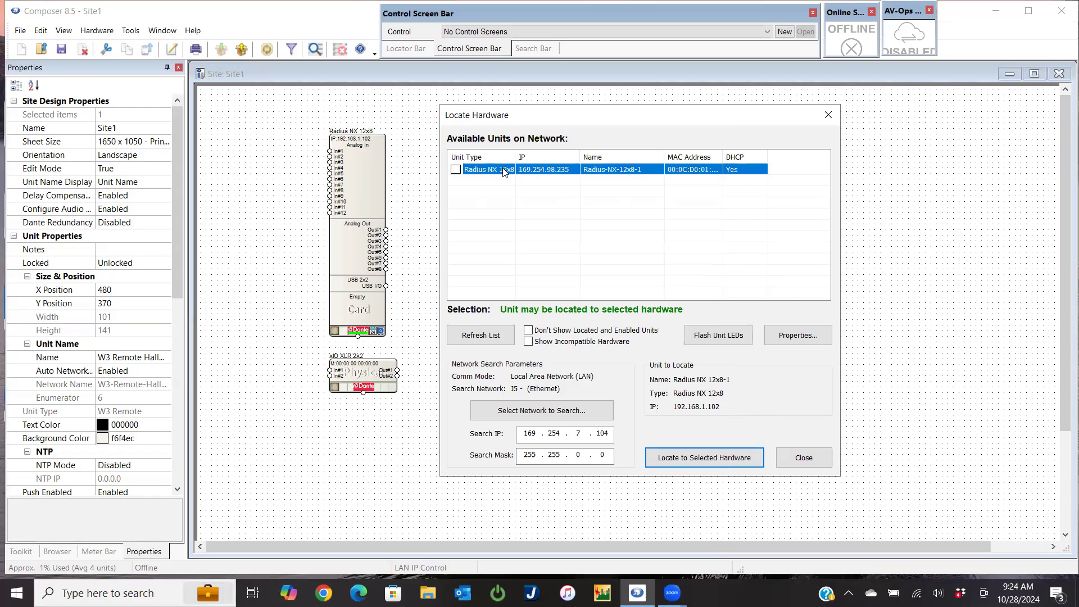
- Give the discovered Radius NX 12x8 hardware the static IP address 192.168.1.102 with subnet 255.255.255.0
left_click(790, 334)
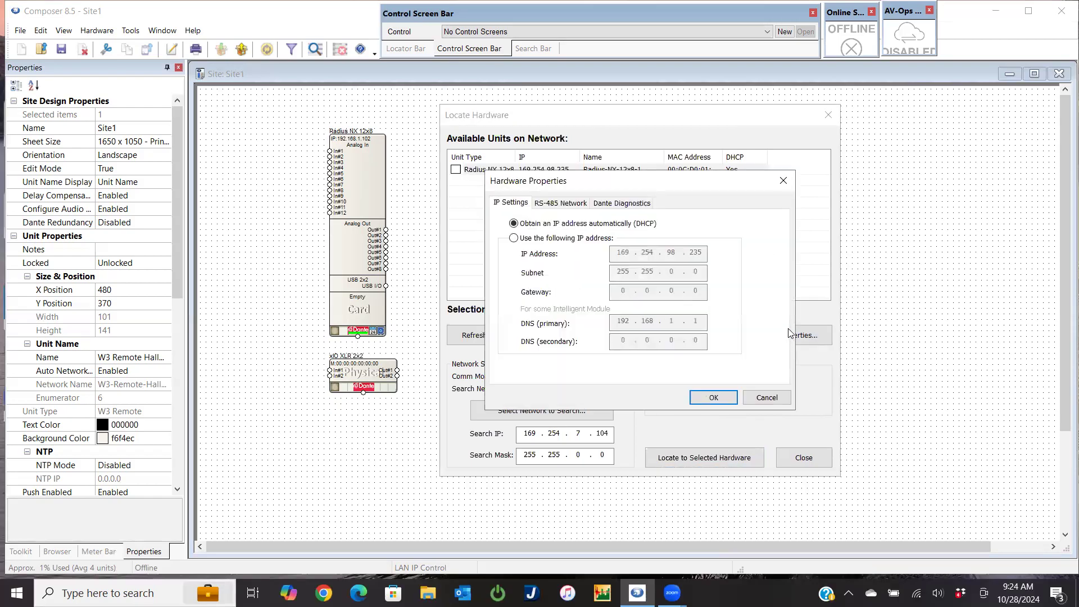
left_click(513, 239)
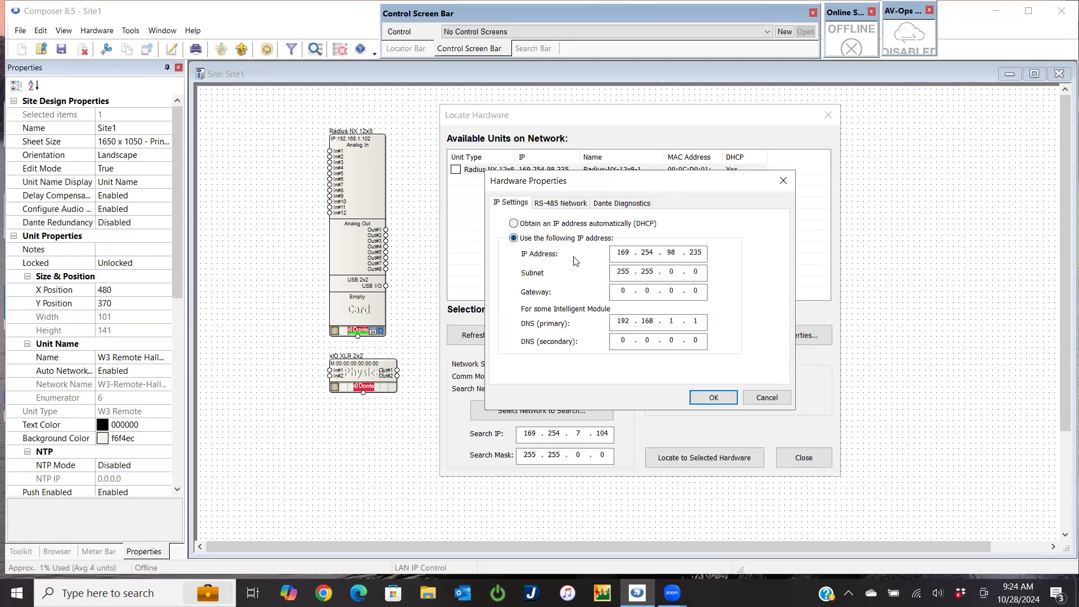
left_click_drag(633, 252, 592, 250)
type("192 . 168 . 1 . 102")
key("Tab")
type("255 . 255 . 255")
left_click(712, 397)
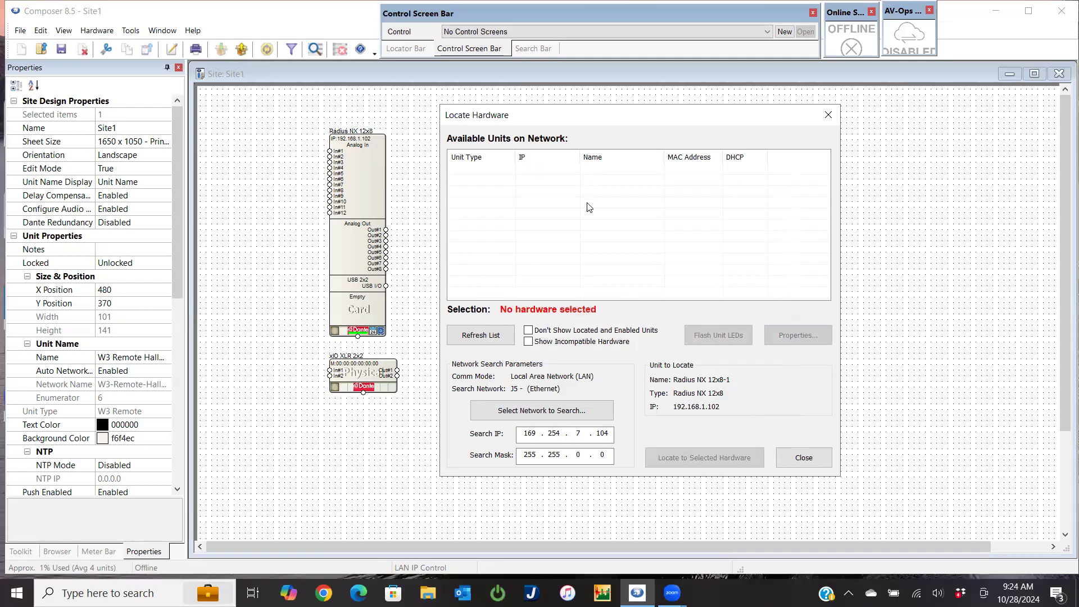
- Search for the Radius NX 12x8 on the AcerUSBHub (Wired) network and close the Locate Hardware dialog
left_click(566, 415)
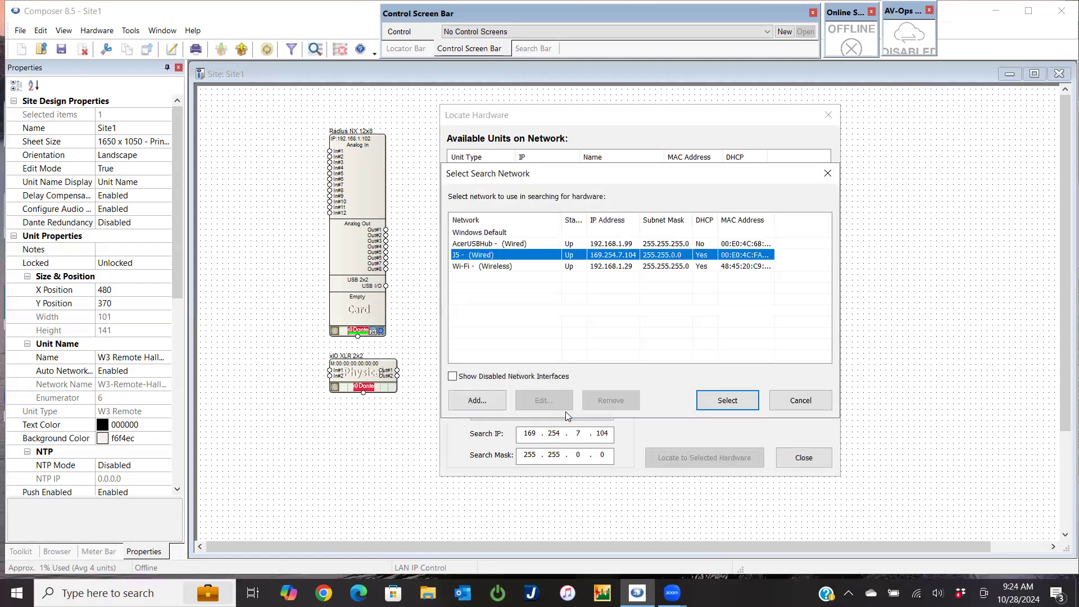
left_click(539, 244)
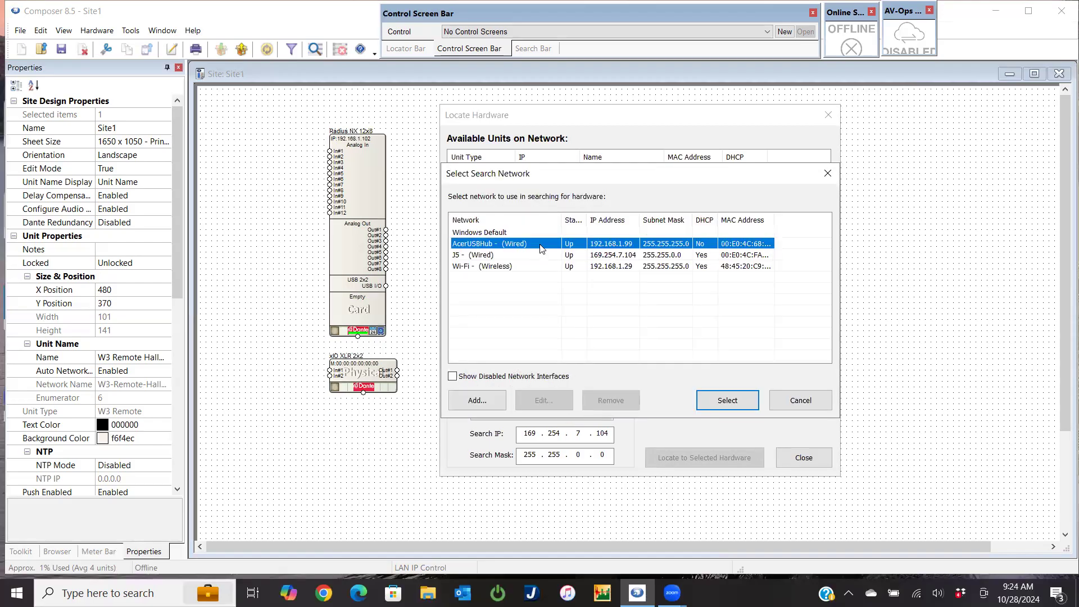
left_click(727, 400)
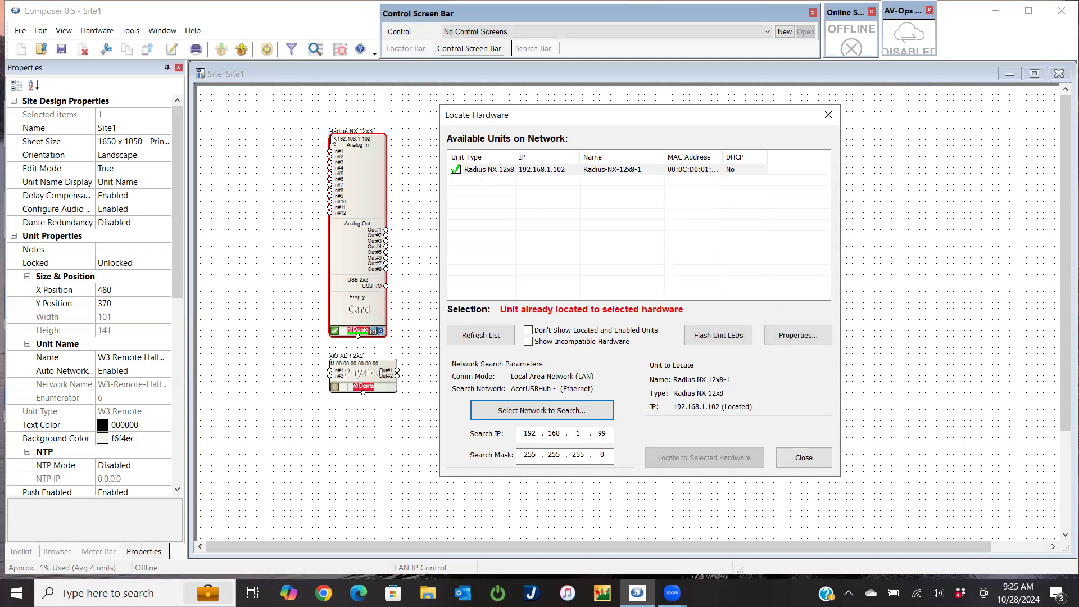
left_click(810, 462)
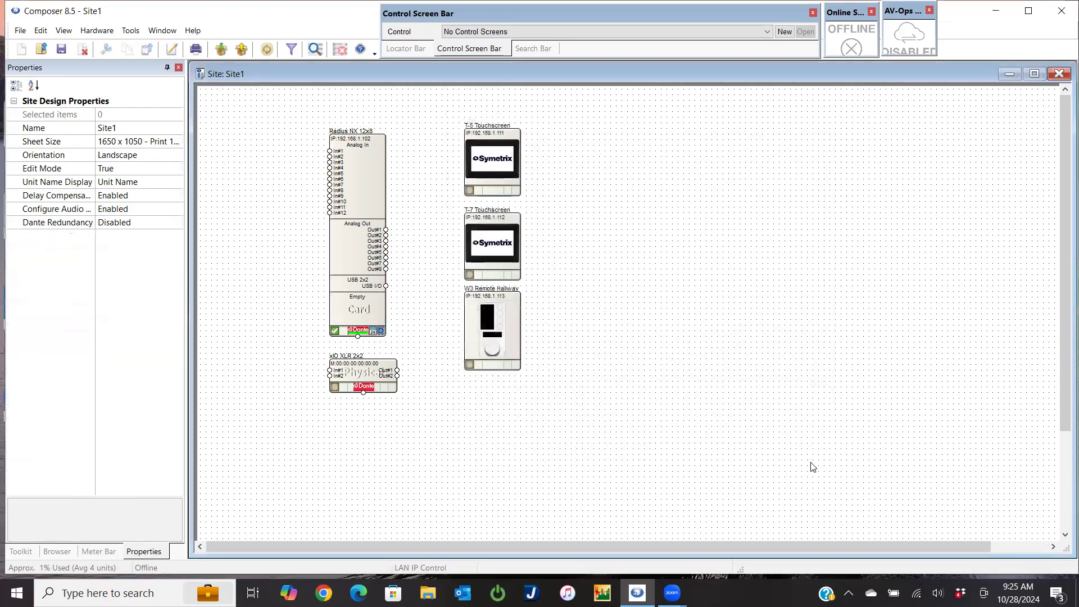
right_click(497, 141)
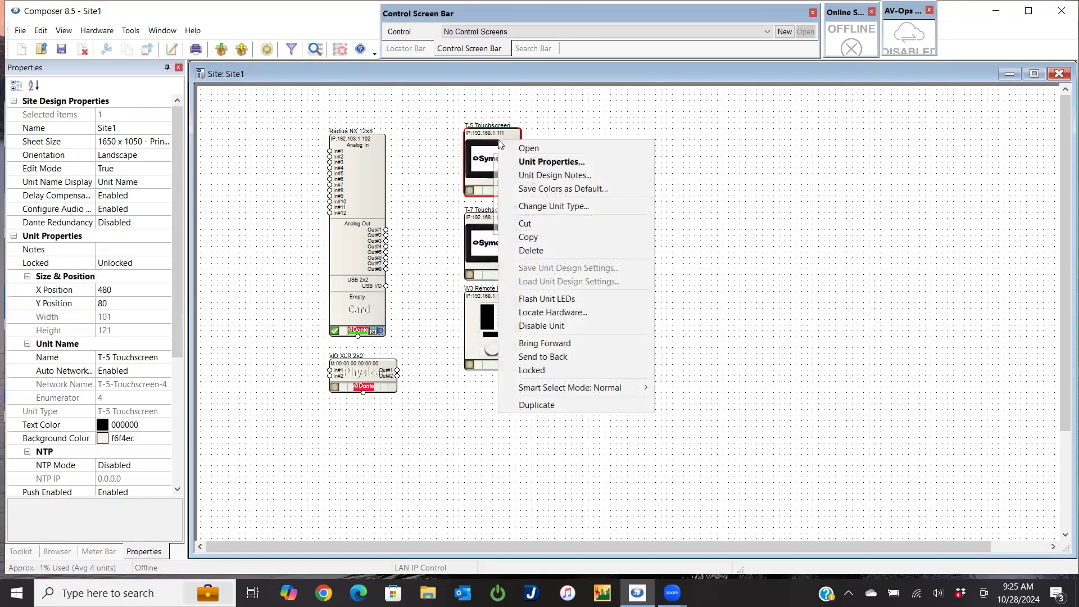
left_click(551, 162)
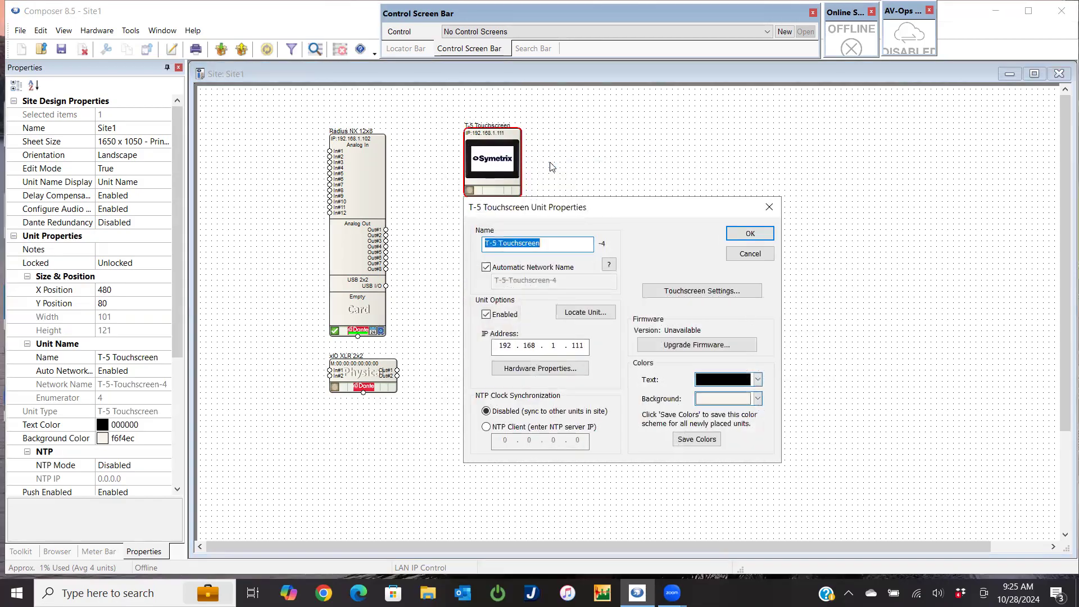
left_click(766, 258)
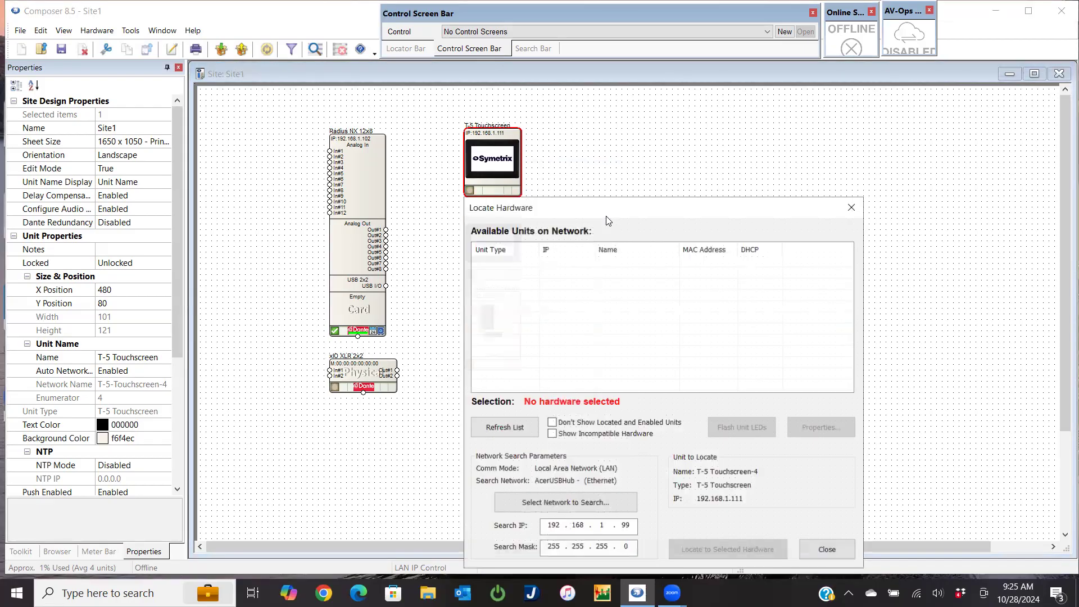
- Set the network used to search for the T-5 Touchscreen hardware to J5 (Wired)
left_click(558, 499)
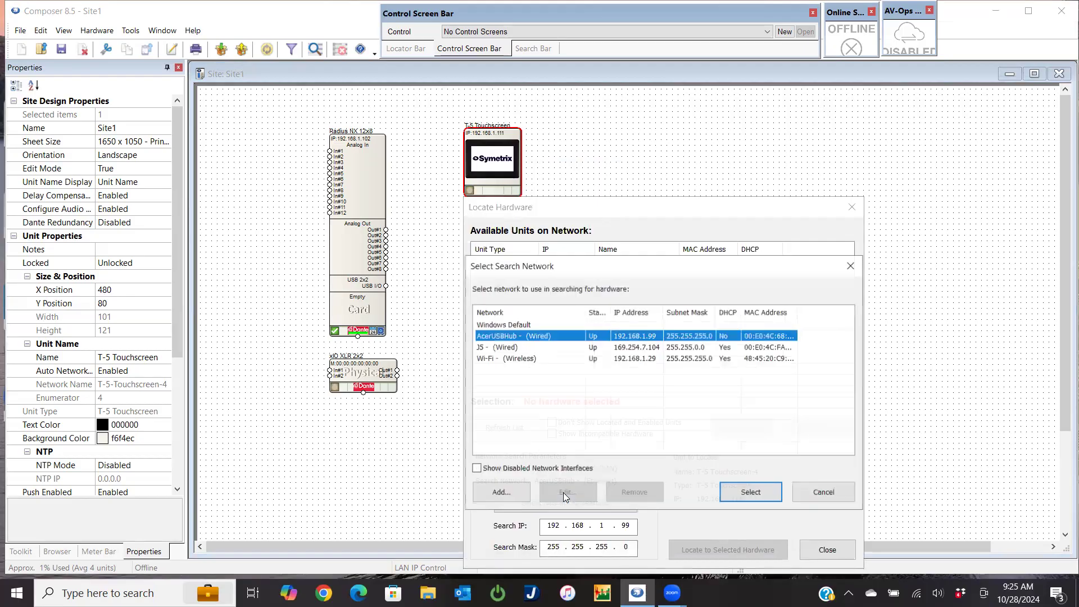
left_click(537, 348)
left_click(750, 492)
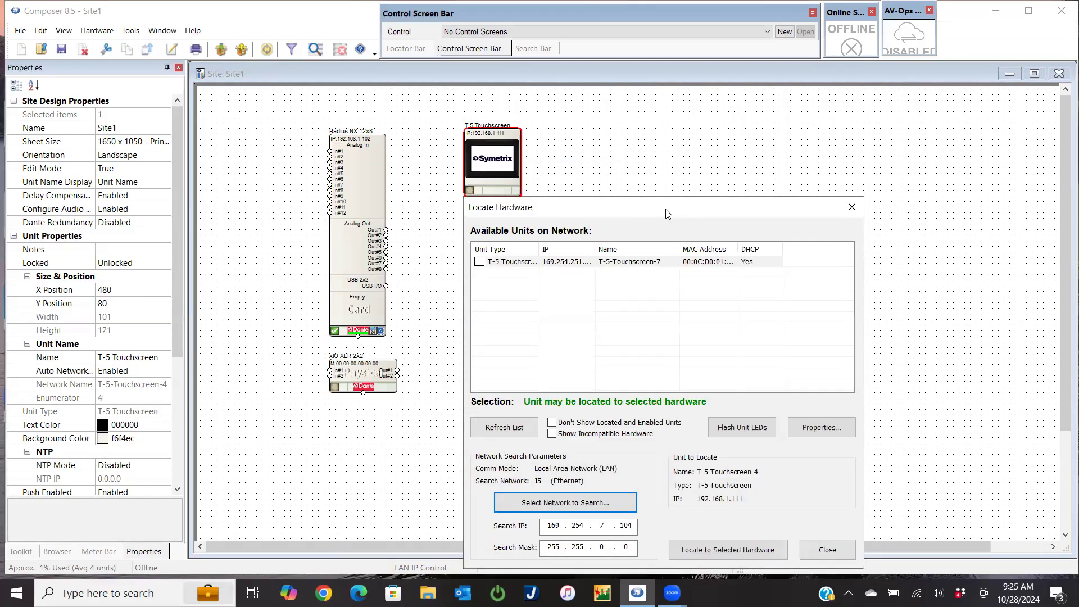
- Give the discovered T-5 Touchscreen hardware the static IP address 192.168.1.111 with subnet 255.255.255.0 and close Locate Hardware
left_click(622, 171)
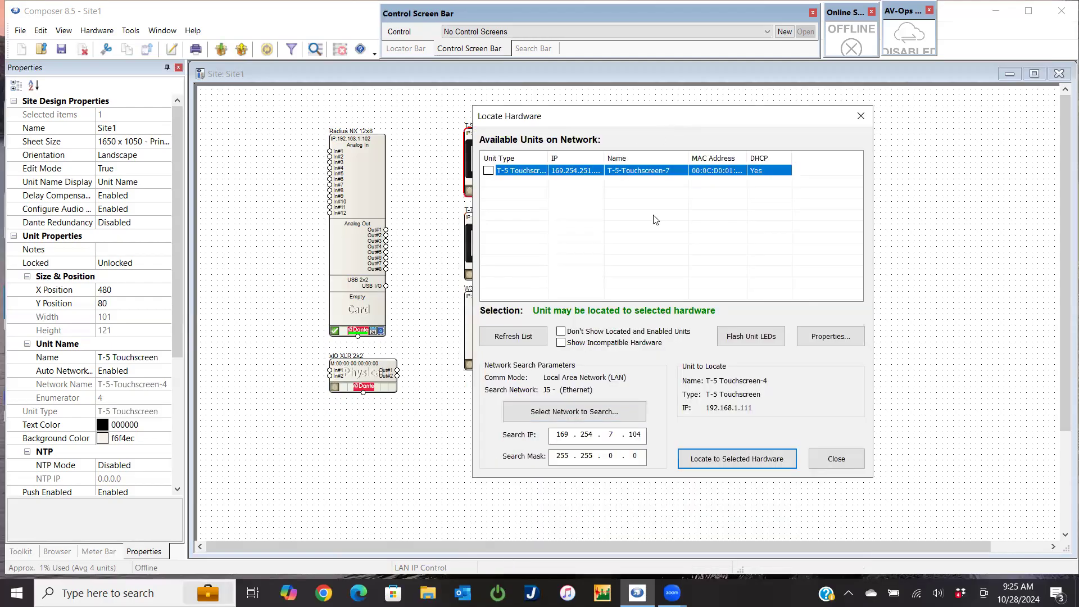
left_click(831, 337)
left_click(547, 249)
double_click(655, 264)
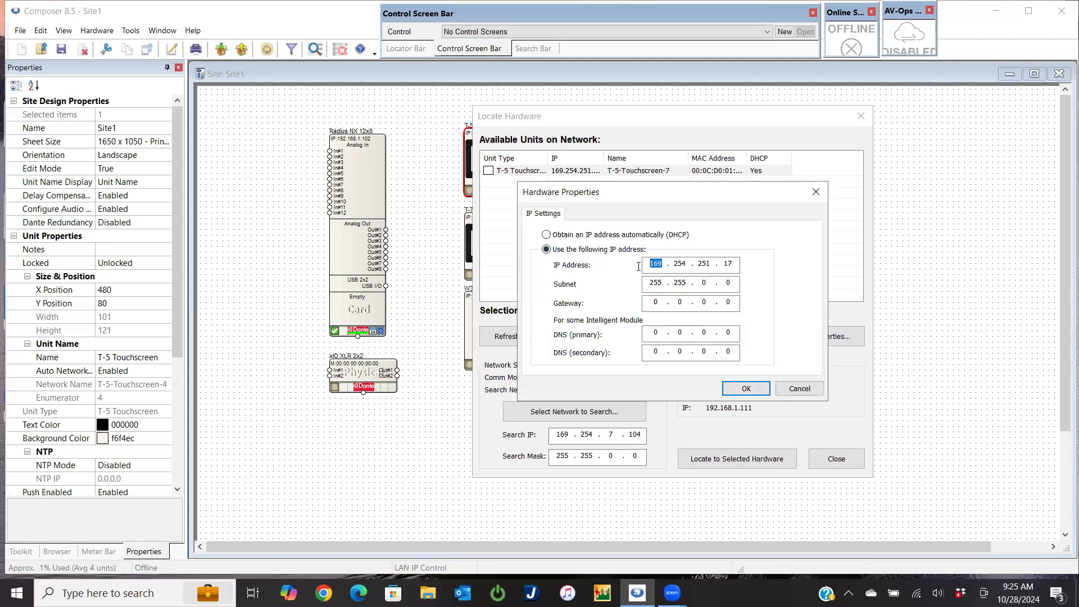
type("192 . 168 . 001 . 111")
key("Tab")
type("255 . 255 . 255")
left_click(737, 388)
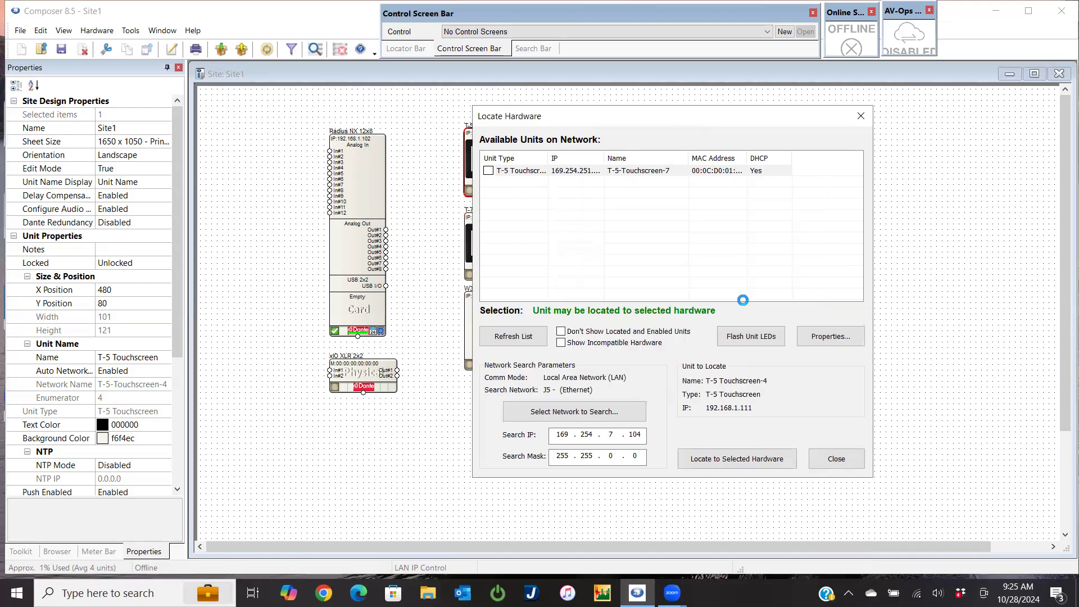
left_click(839, 459)
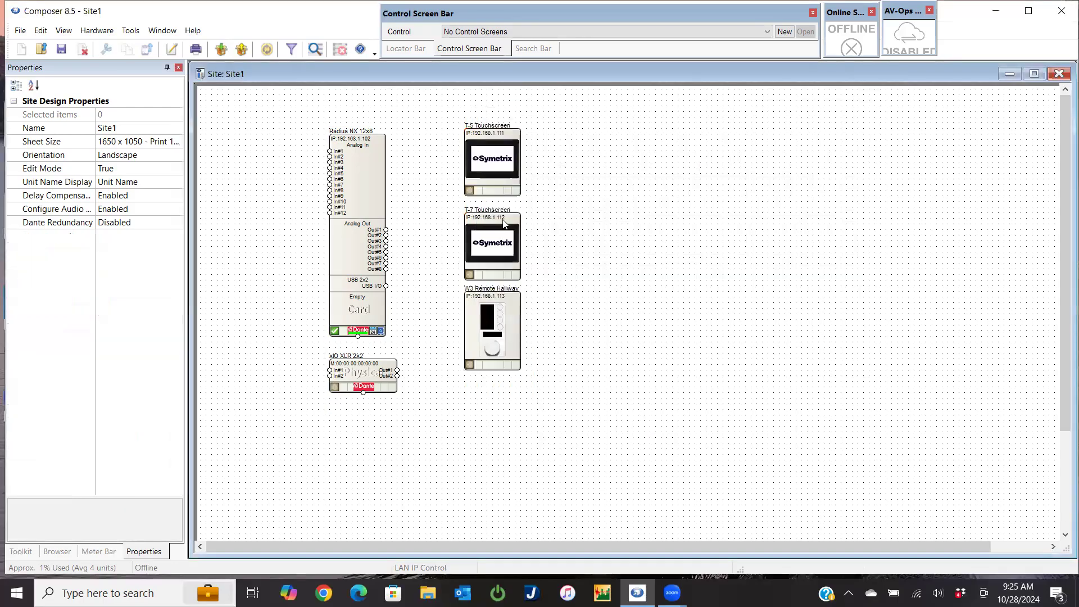
- Locate the T-7 Touchscreen hardware and give it the static IP address 192.168.1.112 with subnet 255.255.255.0
left_click(468, 273)
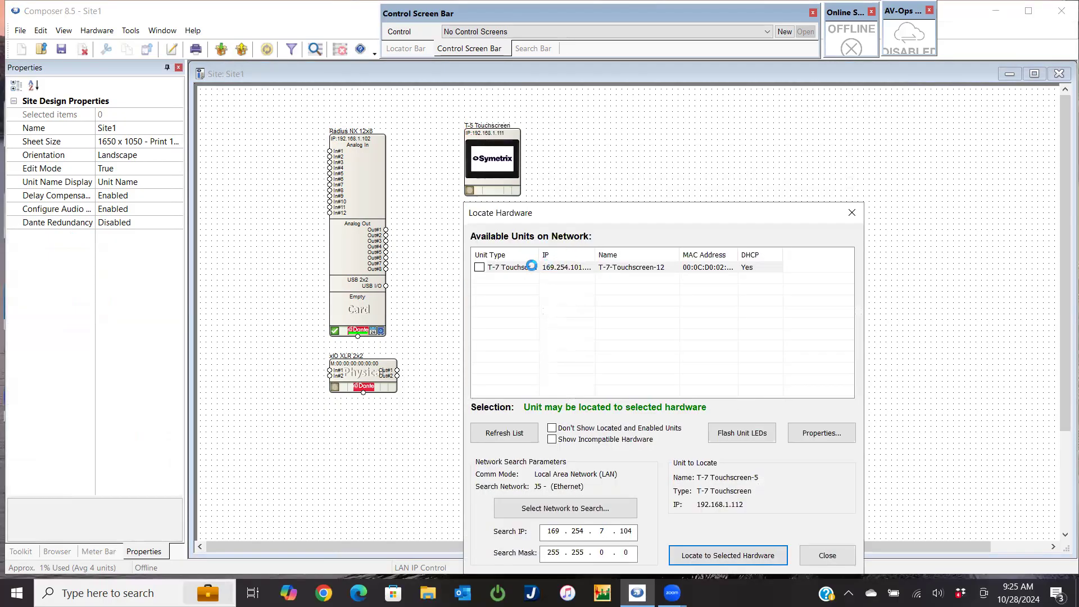
left_click(531, 267)
left_click(821, 433)
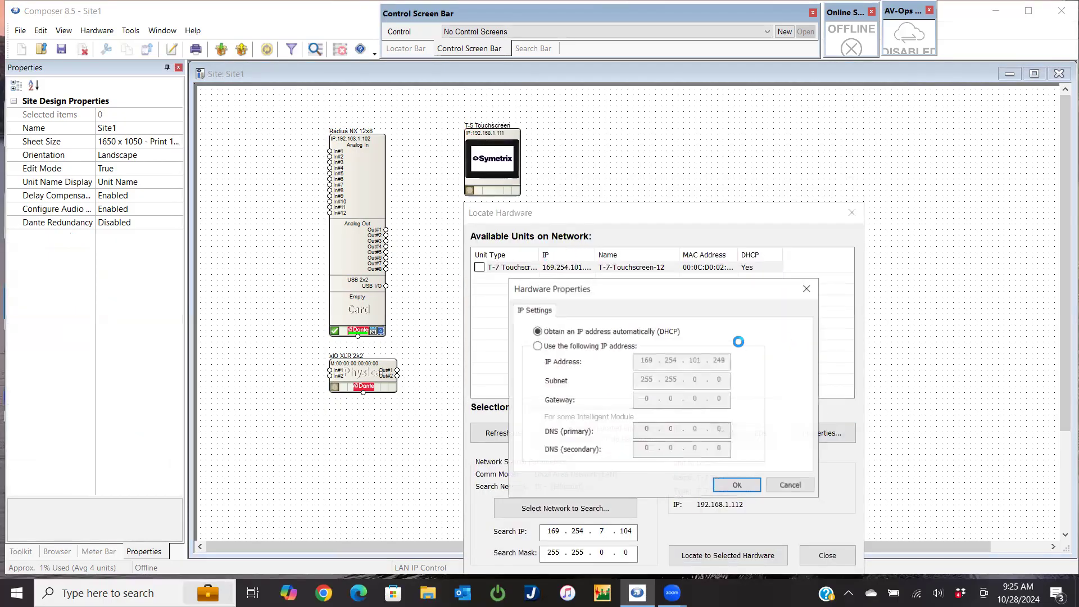
left_click(538, 345)
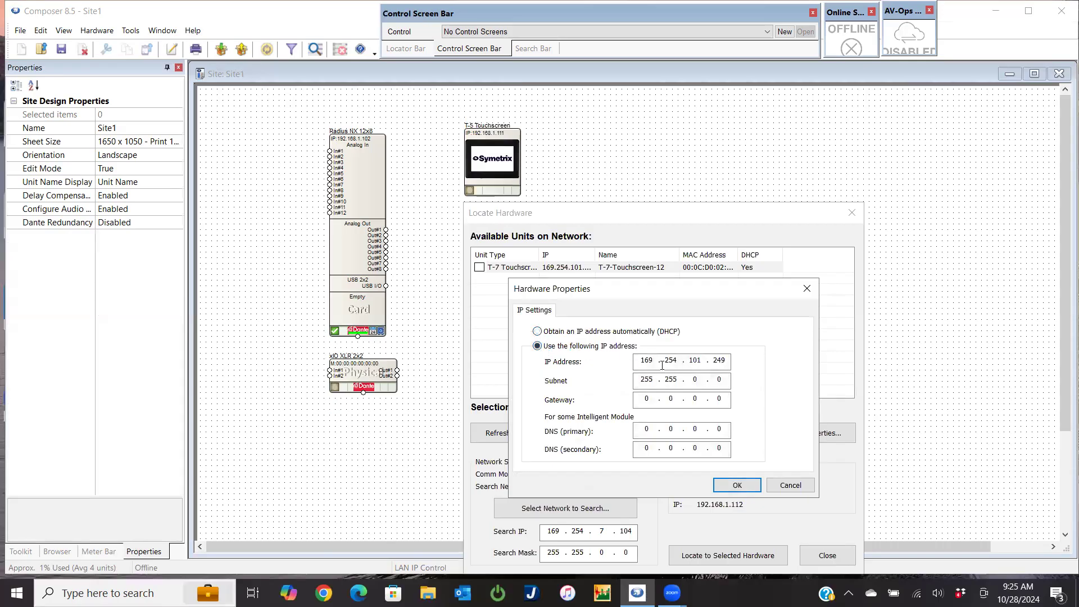
double_click(647, 360)
type("192 . 168 . 001 . 112")
key("Tab")
type("255 . 255 . 255")
left_click(749, 484)
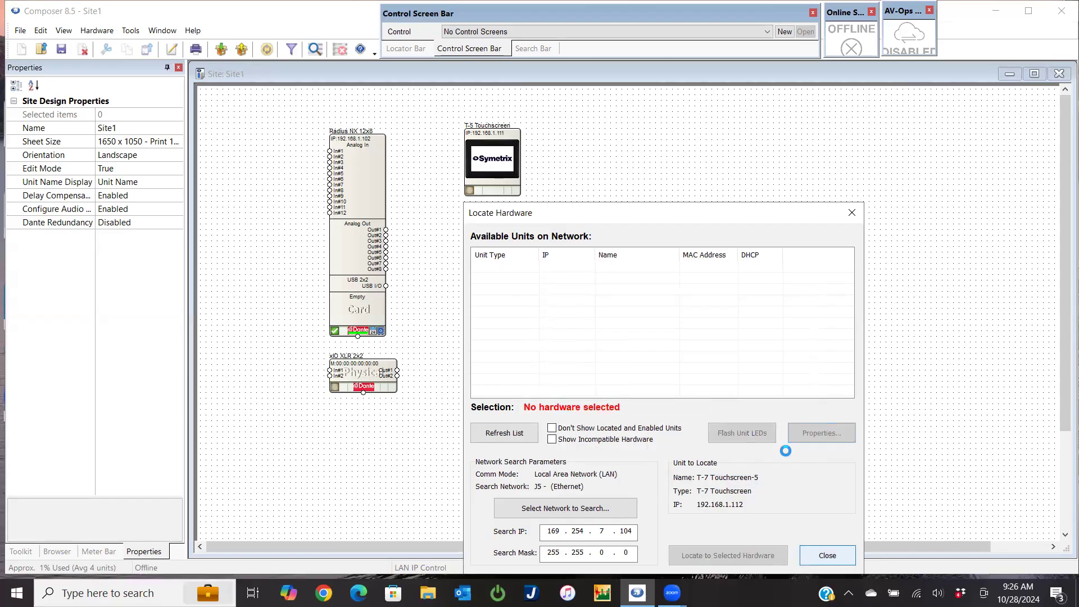
- Locate the W3 Remote Hallway hardware, assign it static IP address 192.168.1.113 with subnet 255.255.255.0, and close the dialog
left_click(470, 365)
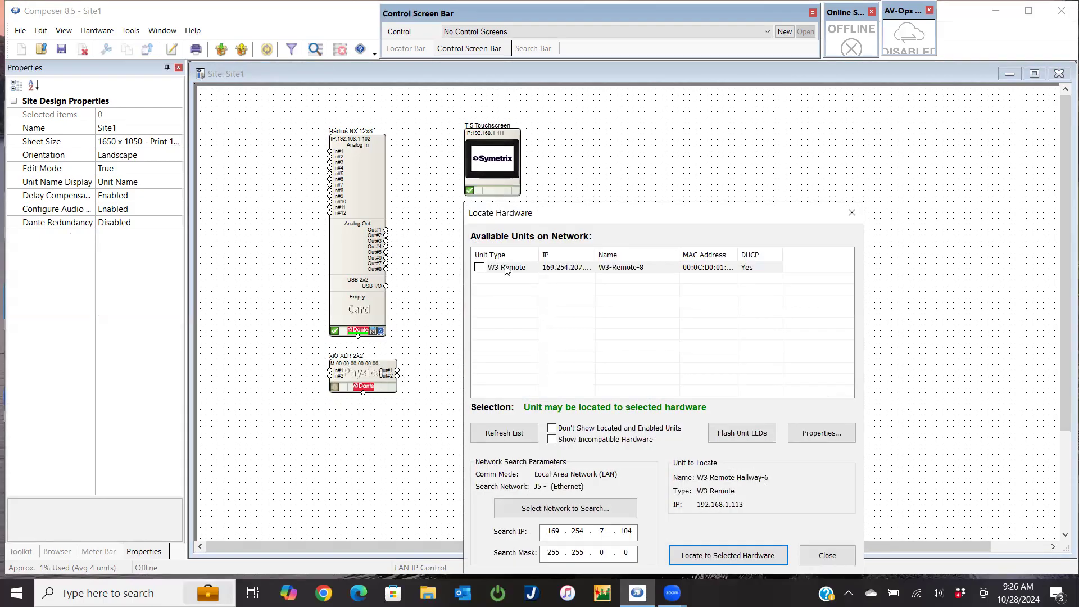
left_click(831, 436)
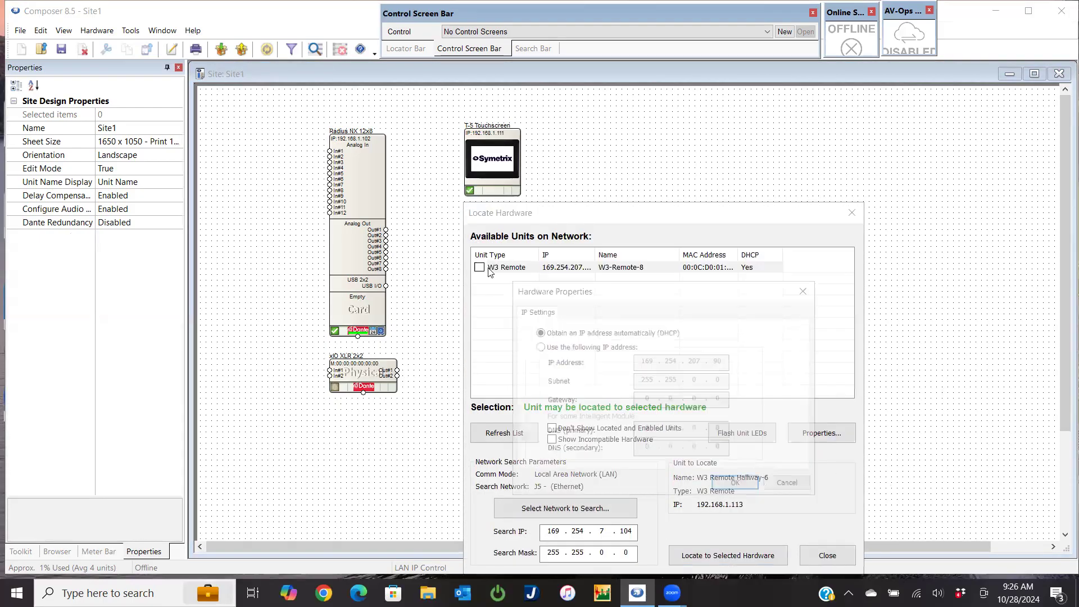
left_click(537, 345)
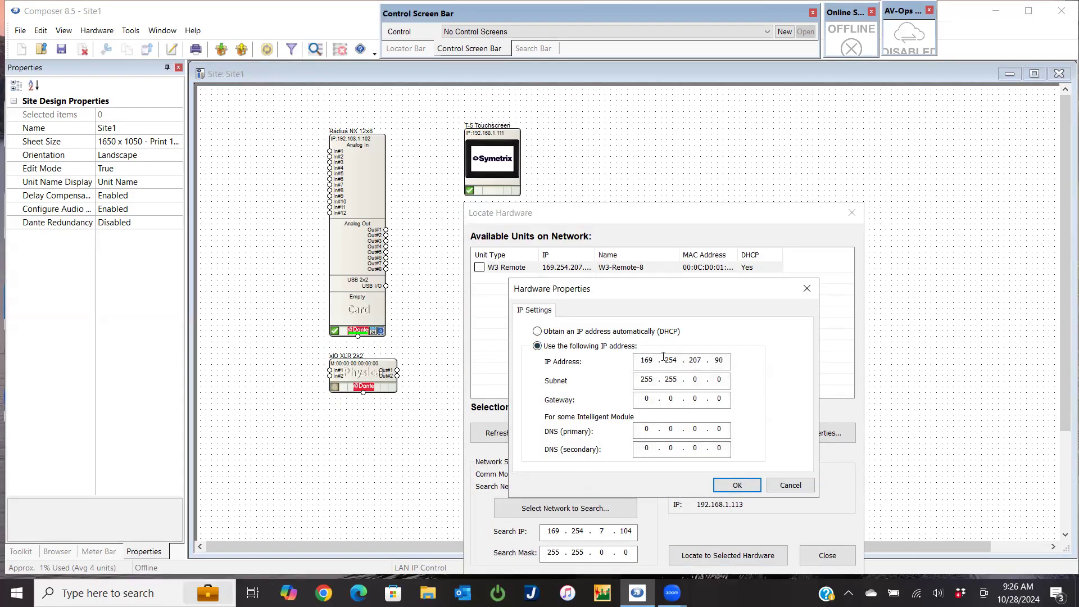
left_click_drag(654, 360, 627, 360)
type("192 . 168 . 001 . 113")
key("Tab")
type("255 . 255 . 255")
left_click(749, 484)
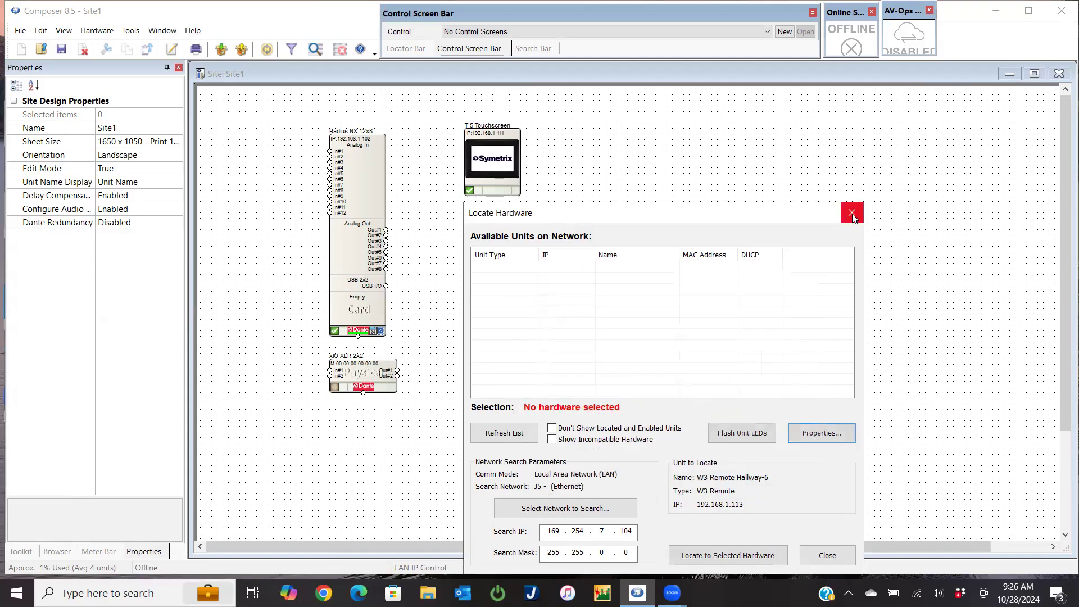
left_click(852, 214)
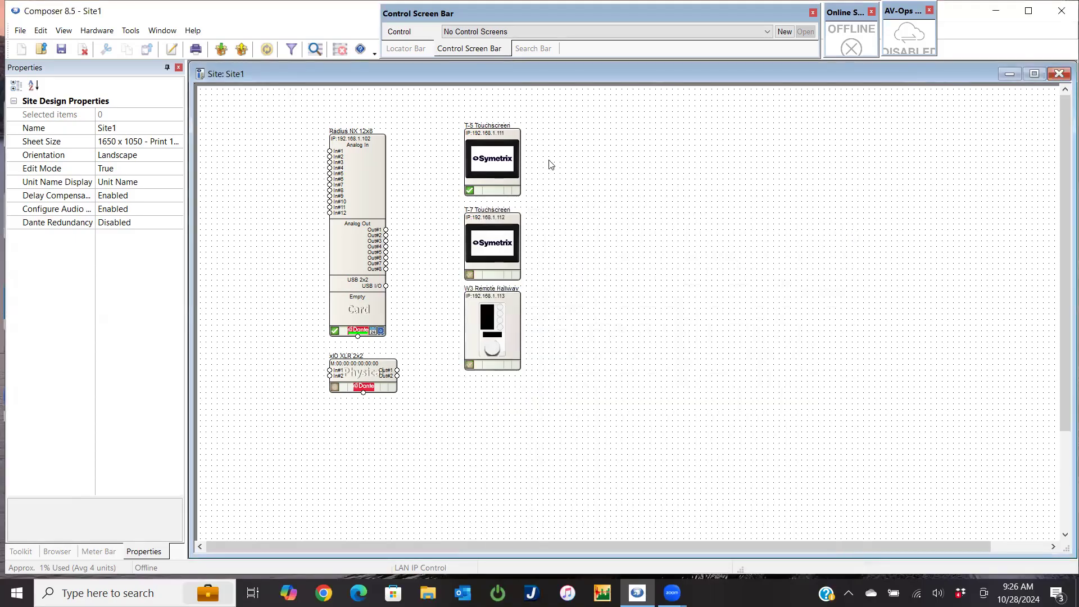
- Search for the T-7 Touchscreen hardware on the AcerUSBHub (Wired) network and move the Locate Hardware dialog clear of the site's units
mouse_move(499, 224)
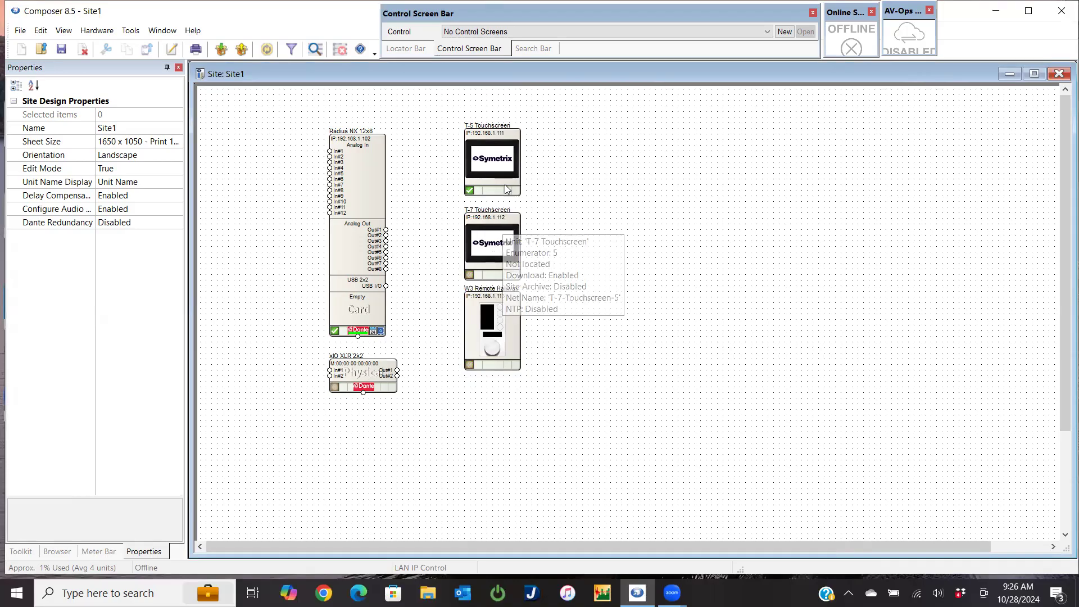
mouse_move(494, 135)
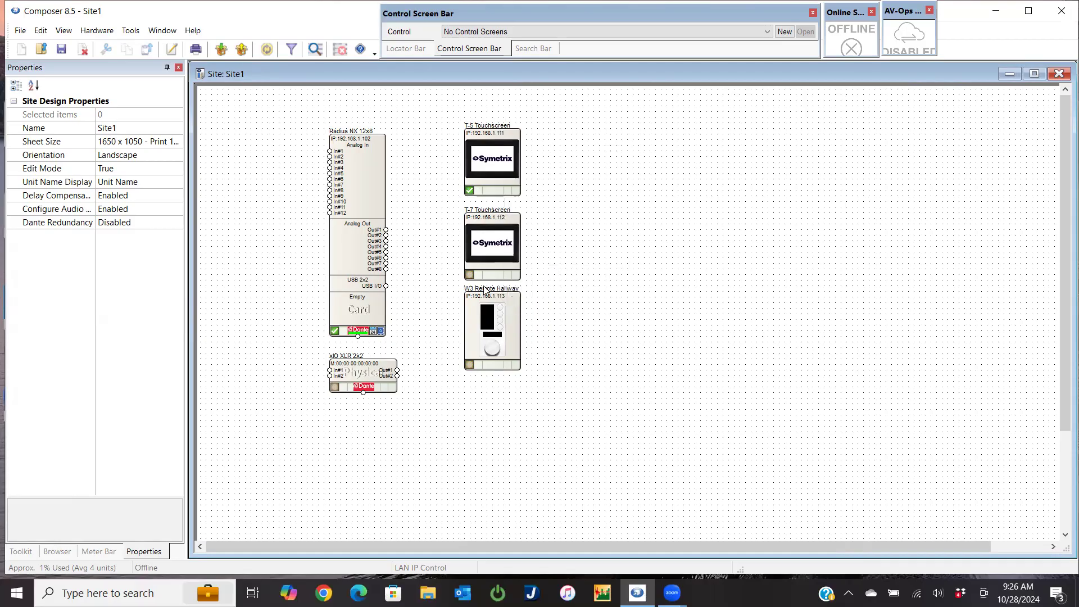
mouse_move(470, 277)
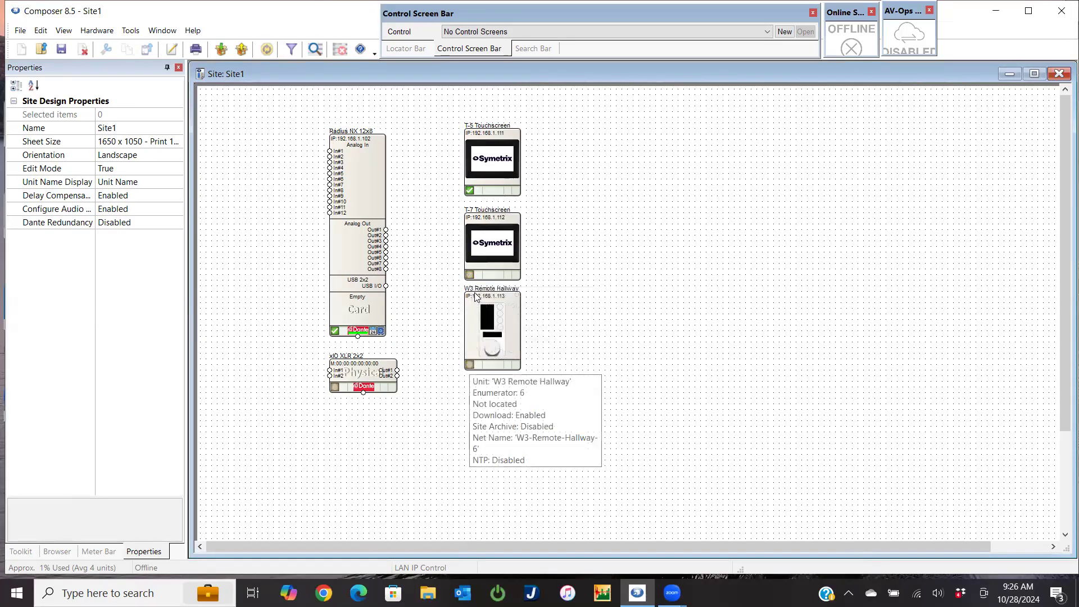
left_click(468, 275)
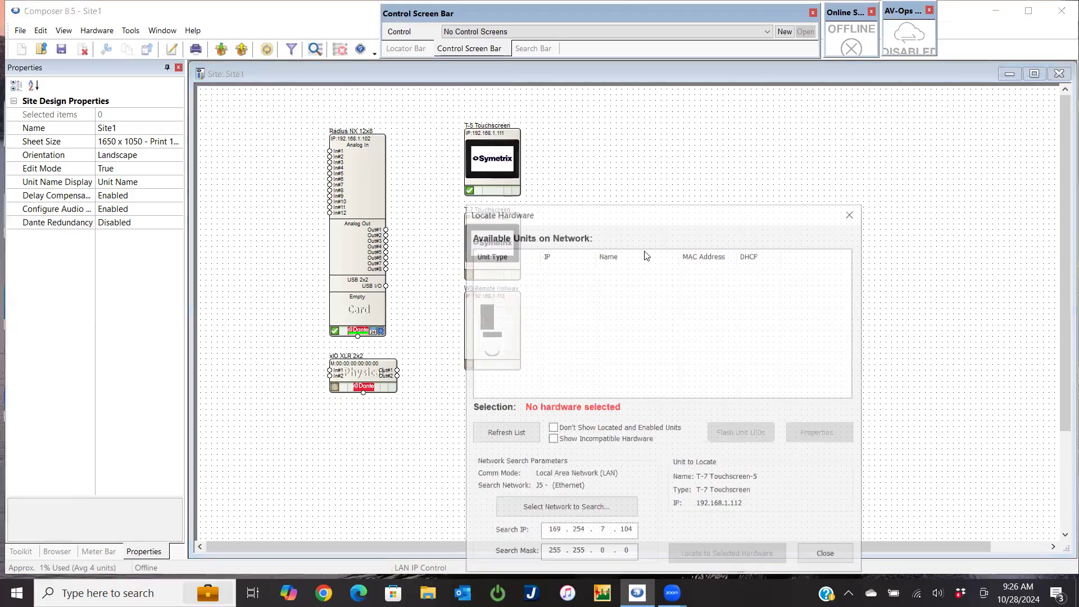
left_click(555, 488)
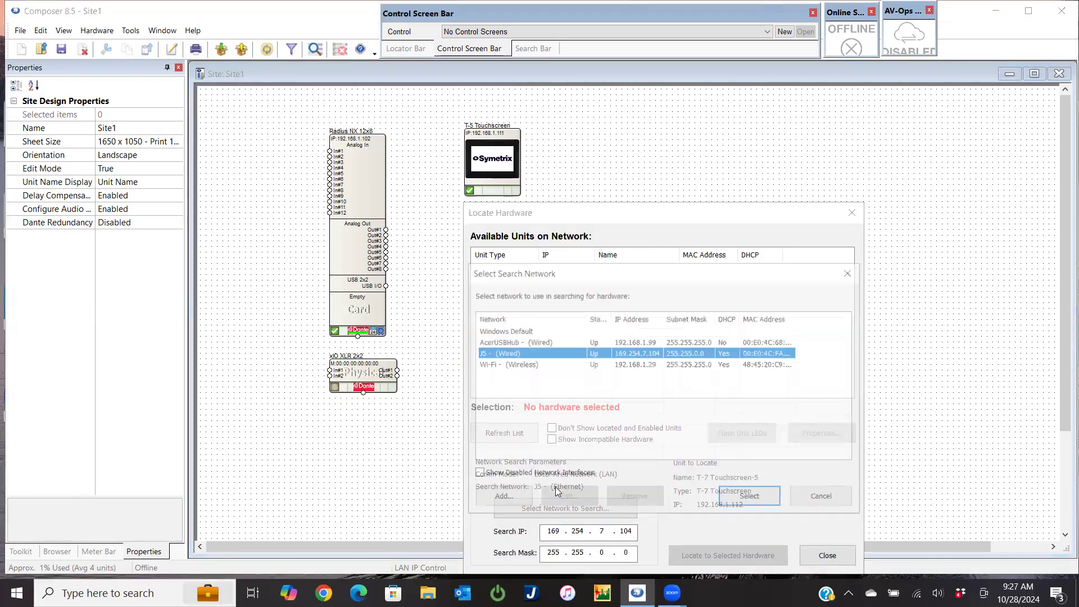
left_click(538, 340)
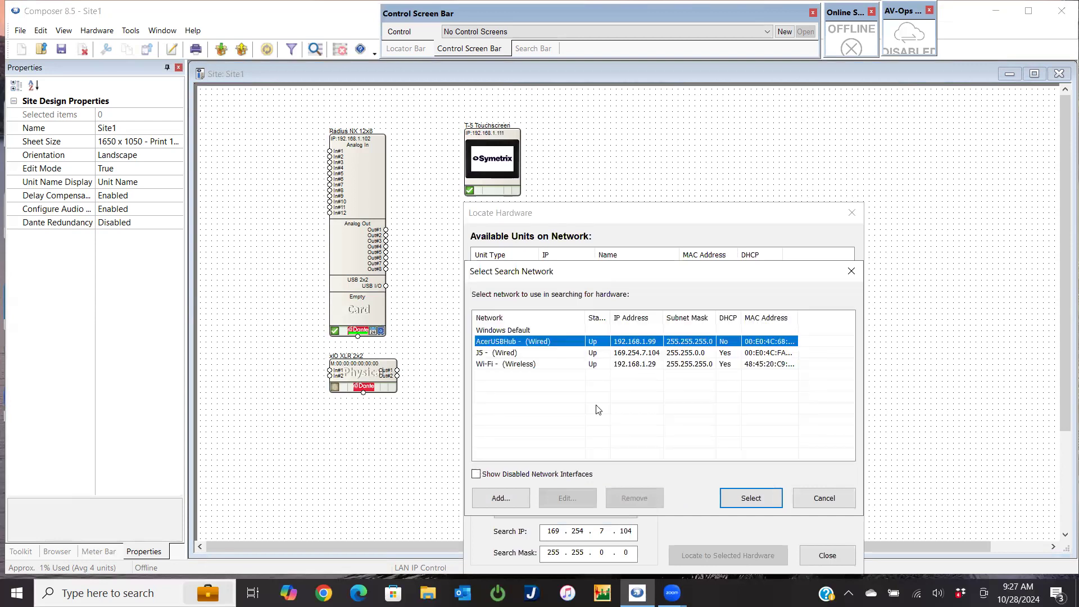
left_click(742, 493)
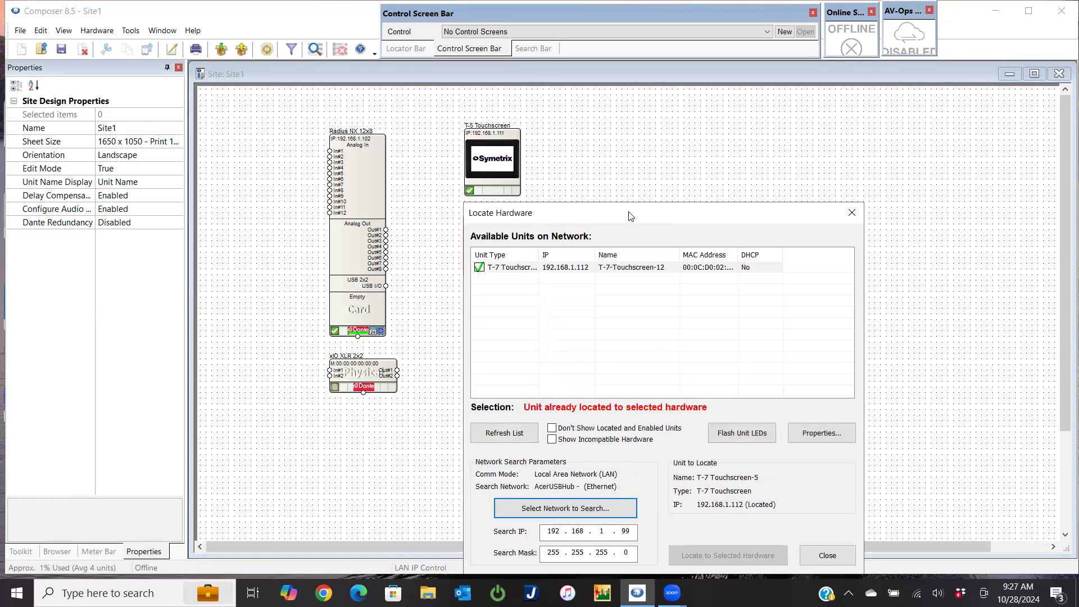
left_click_drag(629, 216, 785, 99)
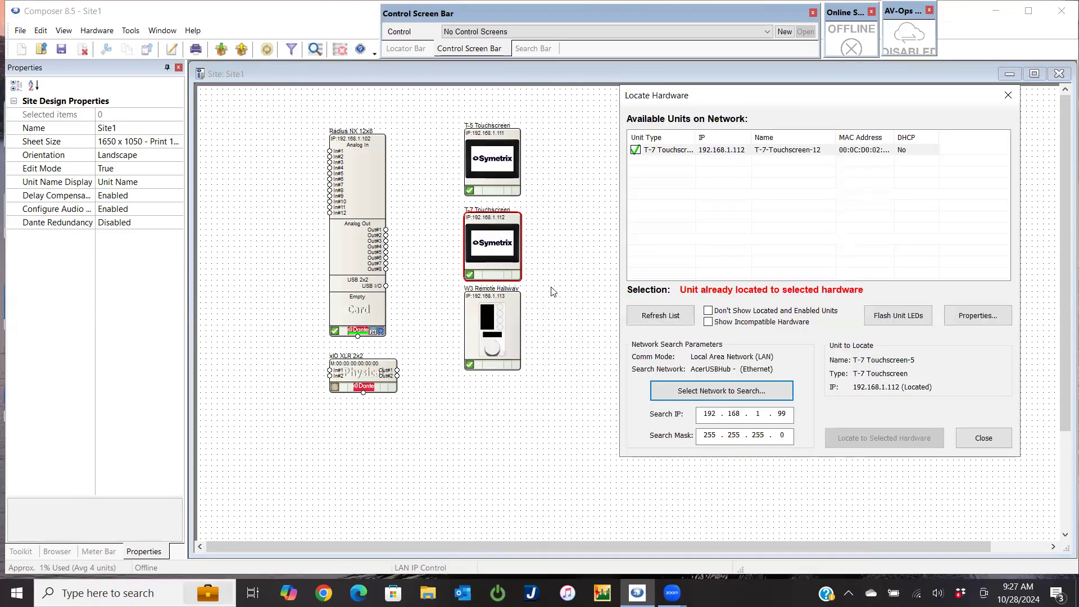
- Close the touchscreen's Locate Hardware dialog and locate the xIO XLR 2x2 over Dante through the Radius NX 12x8, syncing its name and channel labels
left_click(985, 439)
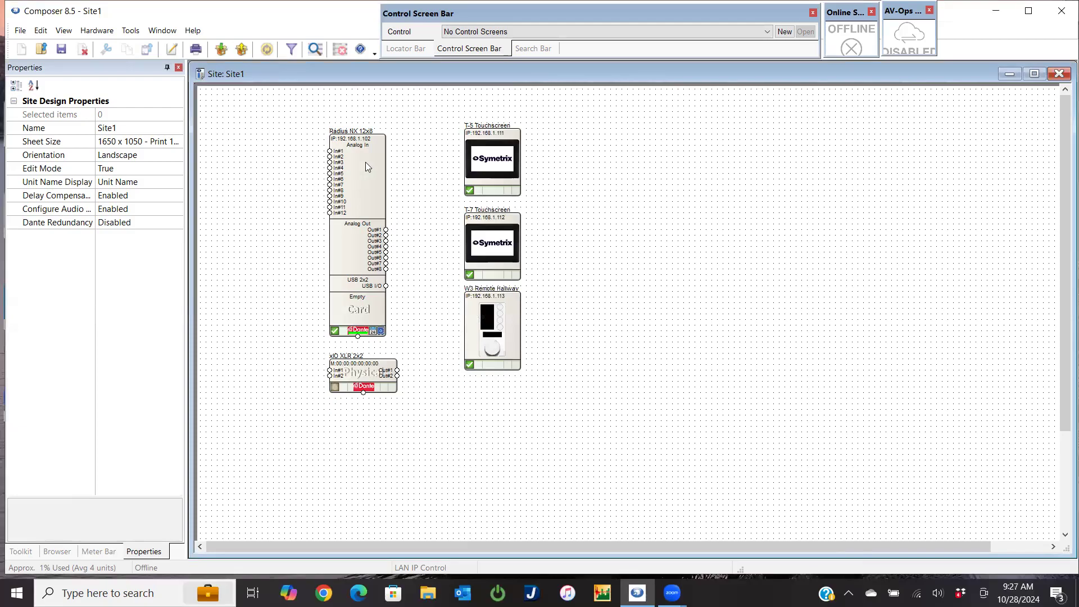
mouse_move(378, 155)
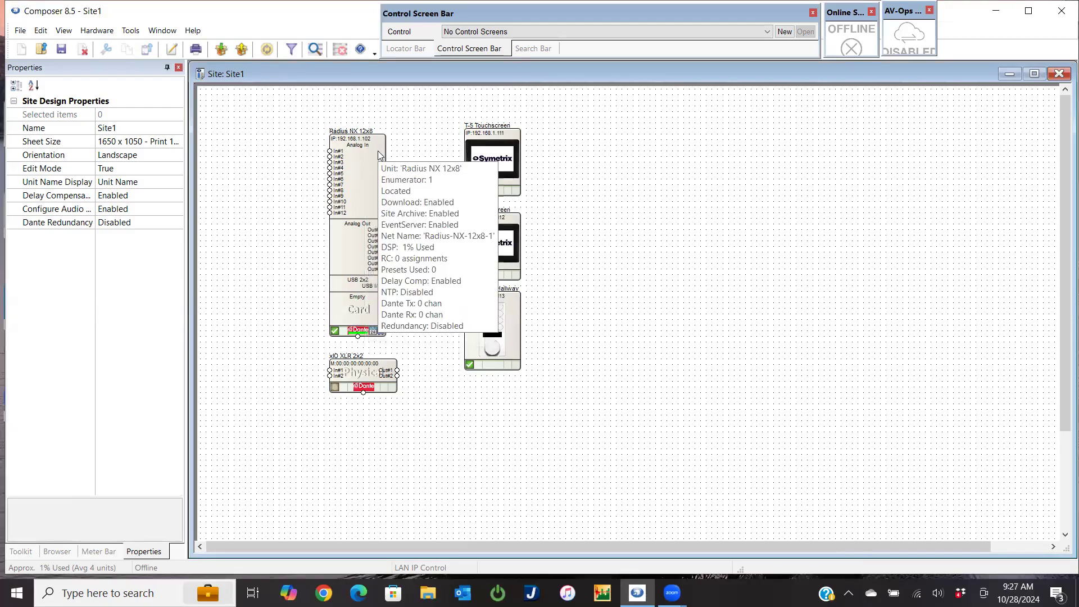
mouse_move(349, 374)
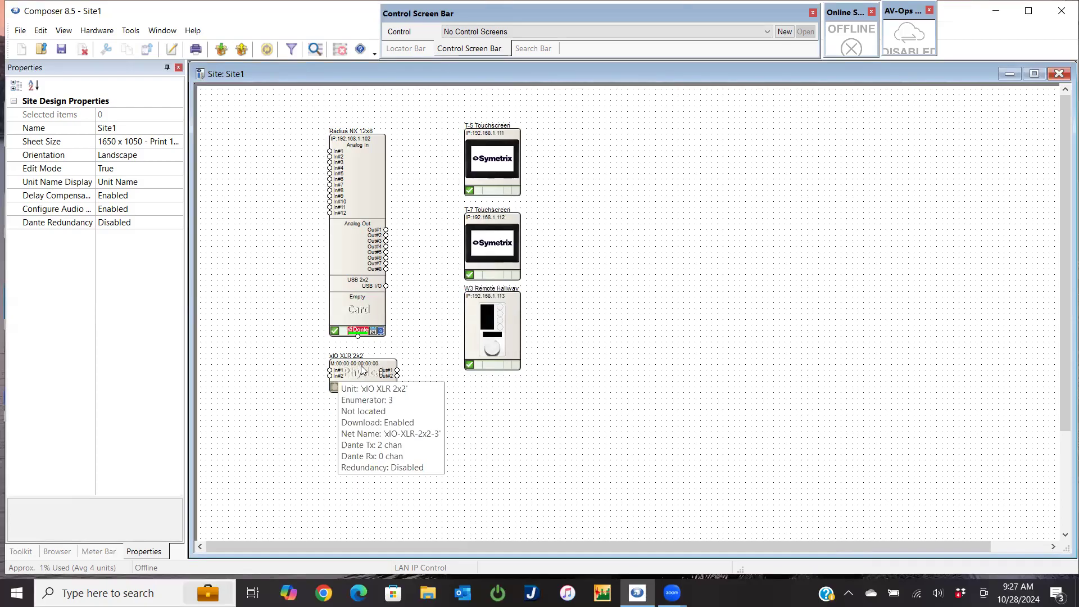
mouse_move(350, 246)
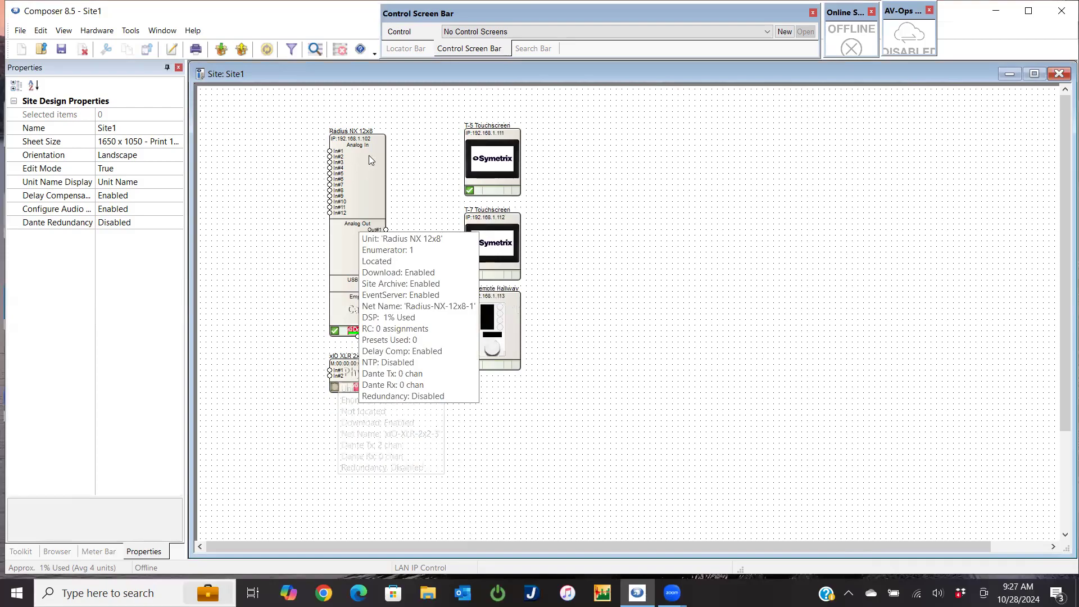
left_click(335, 387)
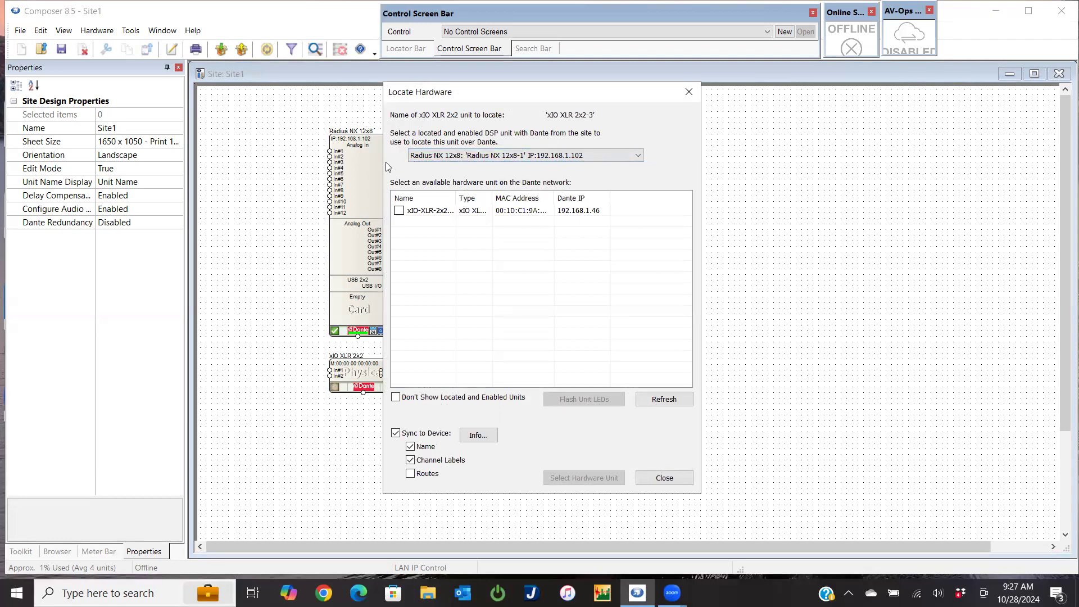
left_click(635, 156)
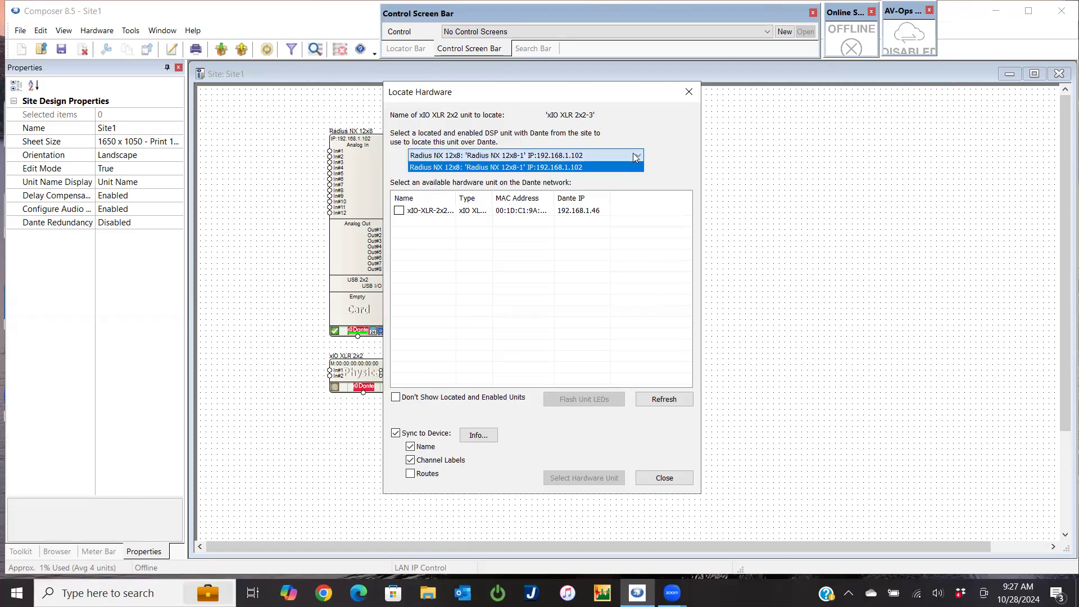
left_click(636, 156)
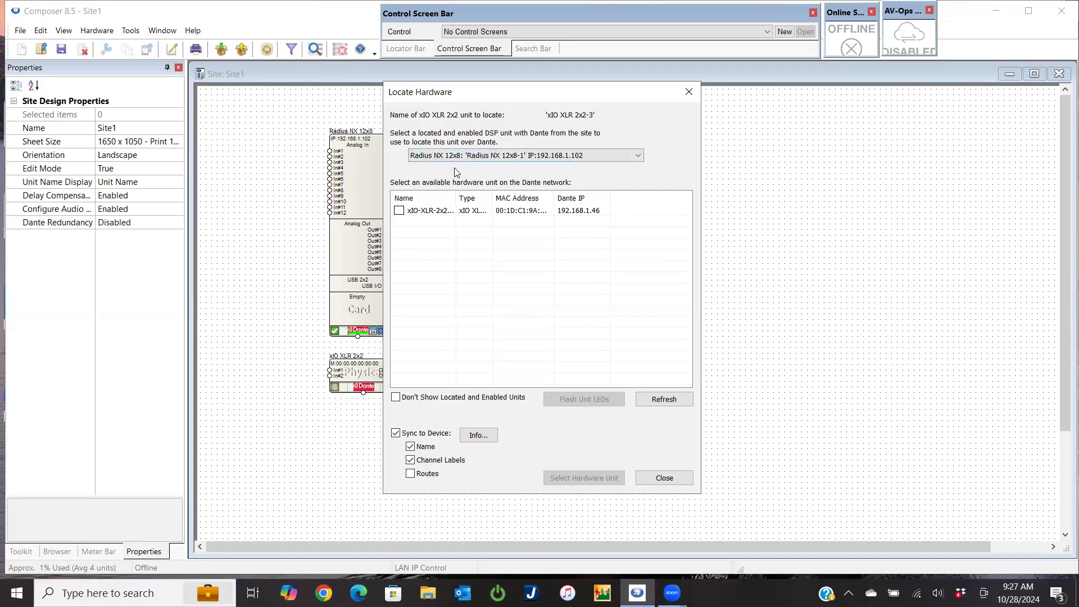
left_click(418, 211)
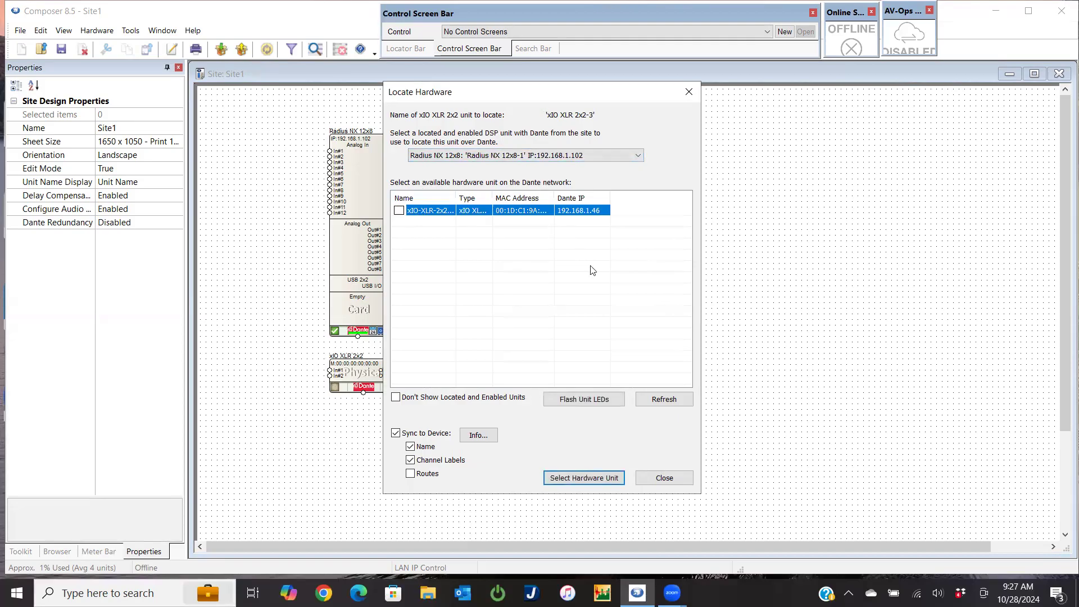
left_click(596, 479)
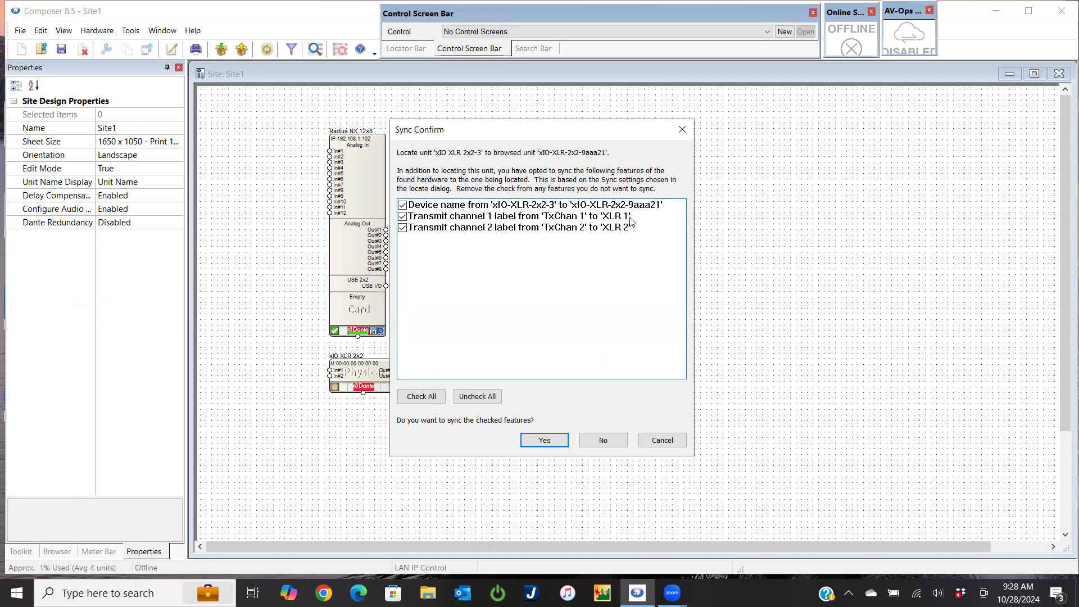
left_click(544, 439)
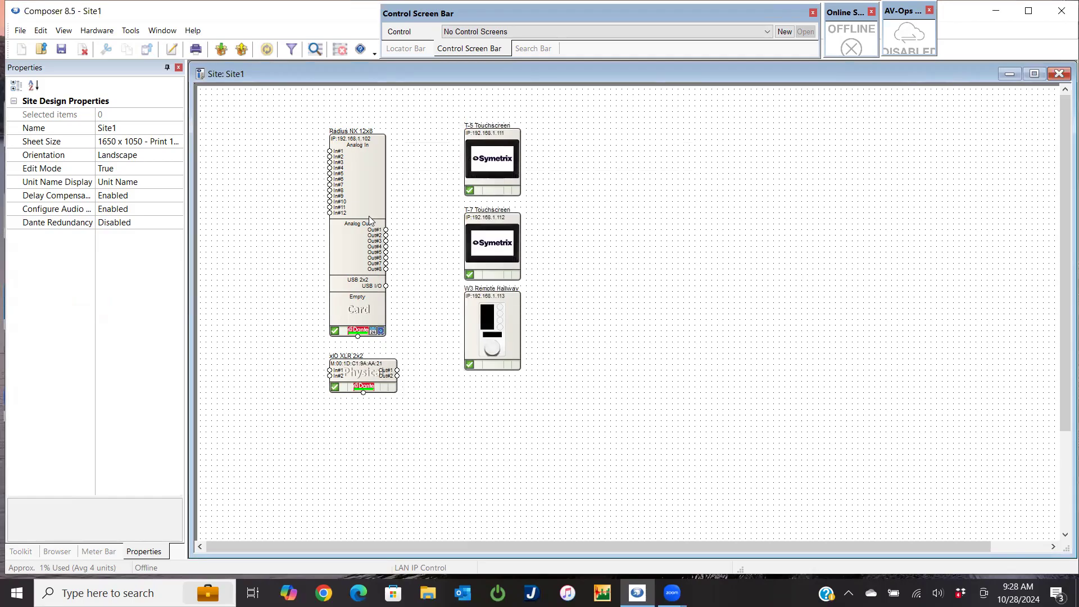
- Add the xIO XLR 2x2 Bus #2 network receive module to the Radius NX 12x8 design, between the analog and USB inputs, and close the design
mouse_move(370, 373)
double_click(349, 192)
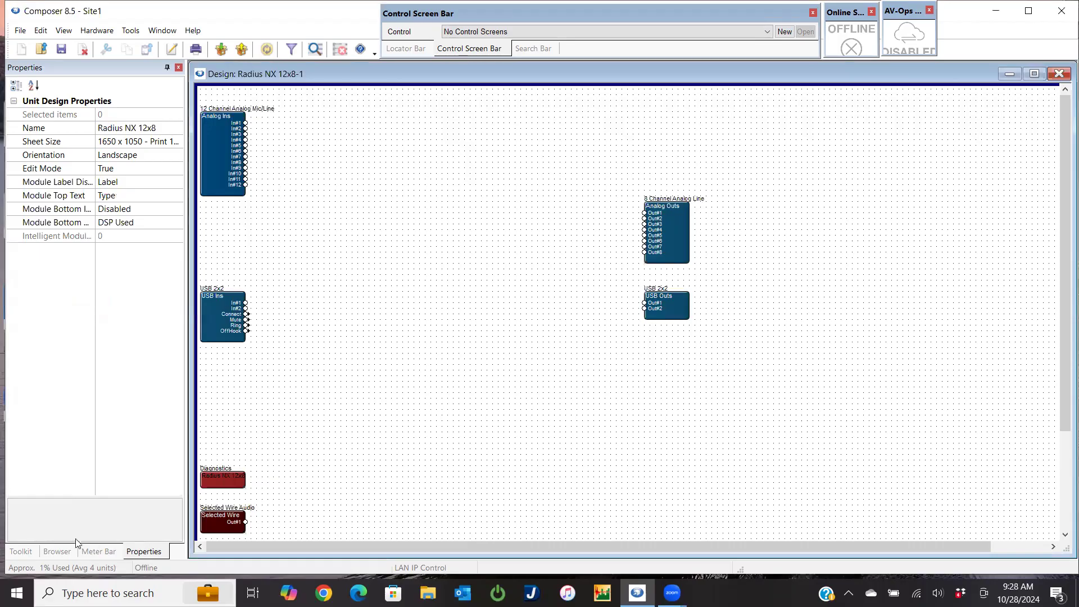
left_click(21, 551)
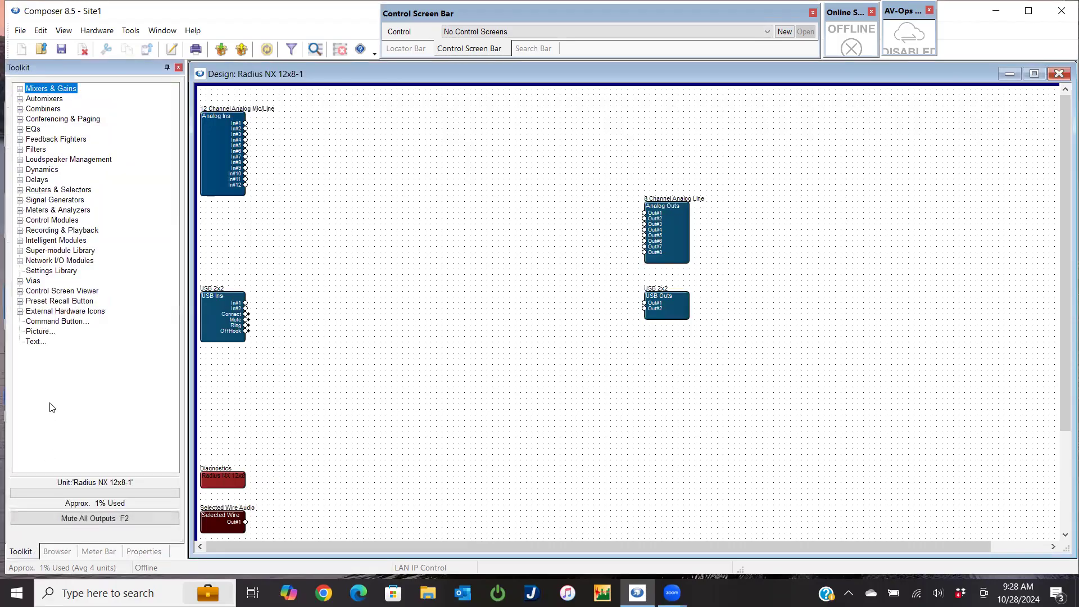
left_click(20, 260)
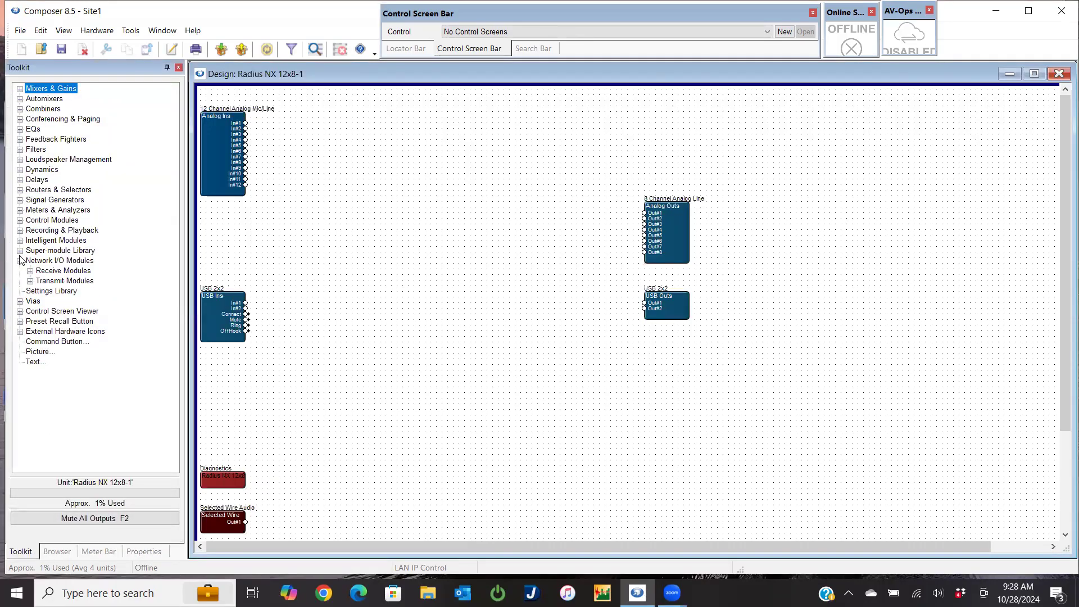
left_click(30, 270)
left_click_drag(73, 291, 265, 255)
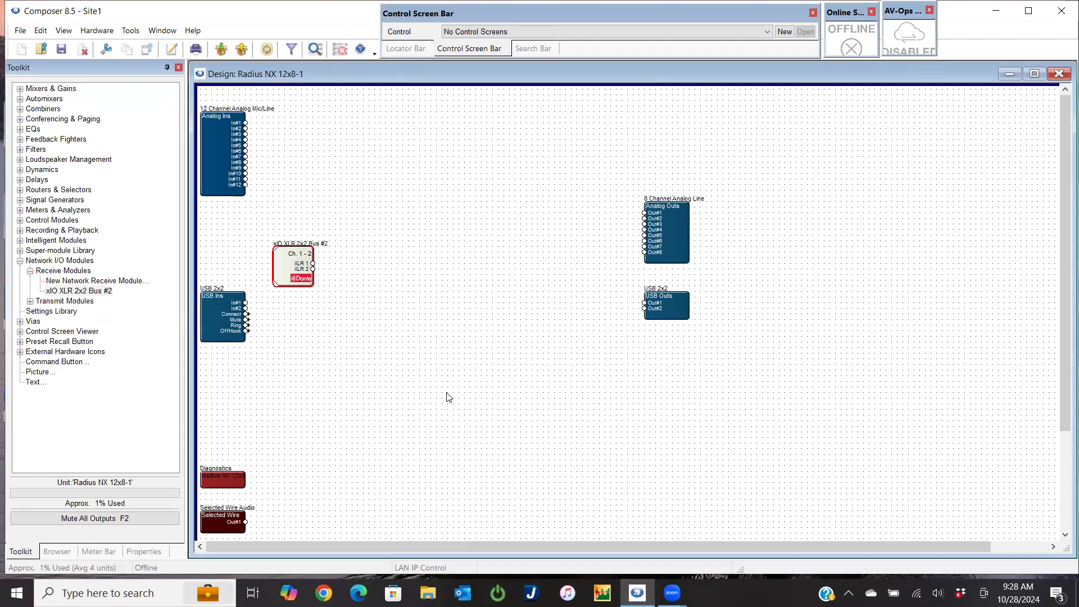
left_click(1059, 74)
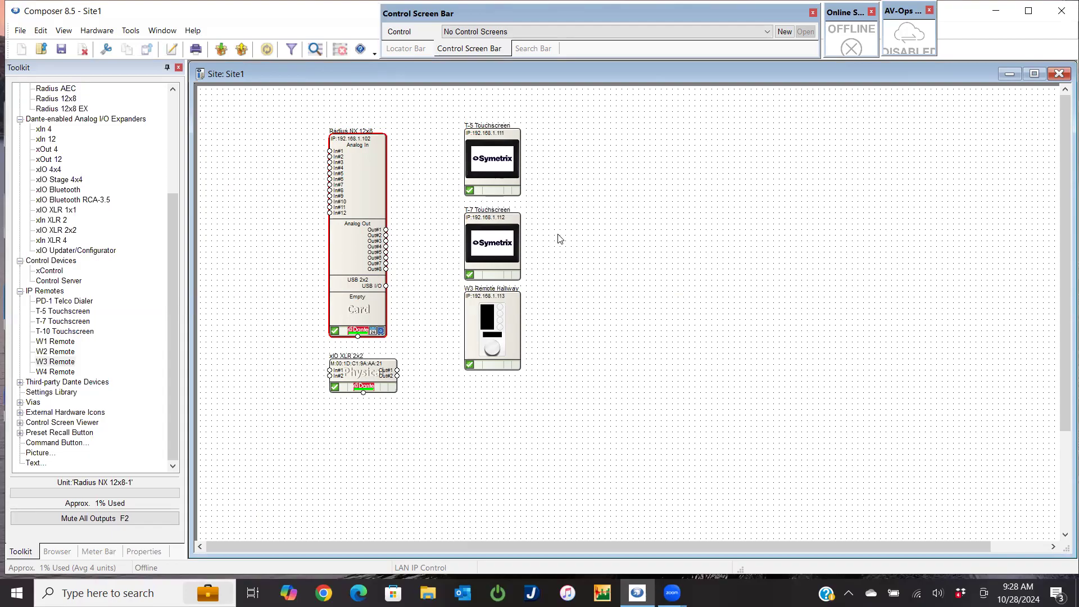
- Push the site design to the hardware and go online with the existing site preferences, saving the file as Site1.symx in Composer Files
mouse_move(385, 288)
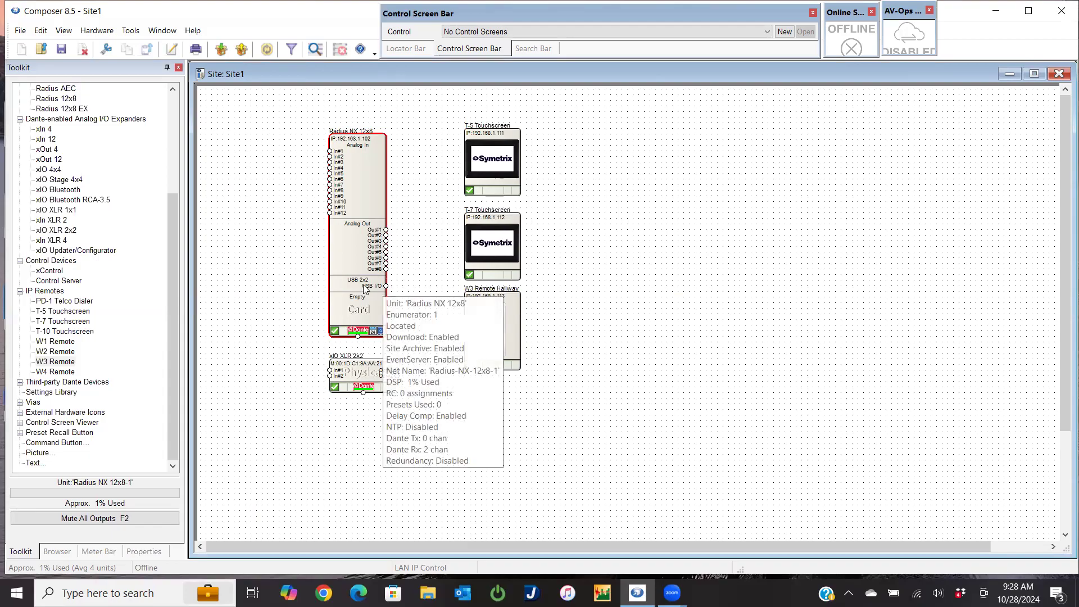
left_click(222, 50)
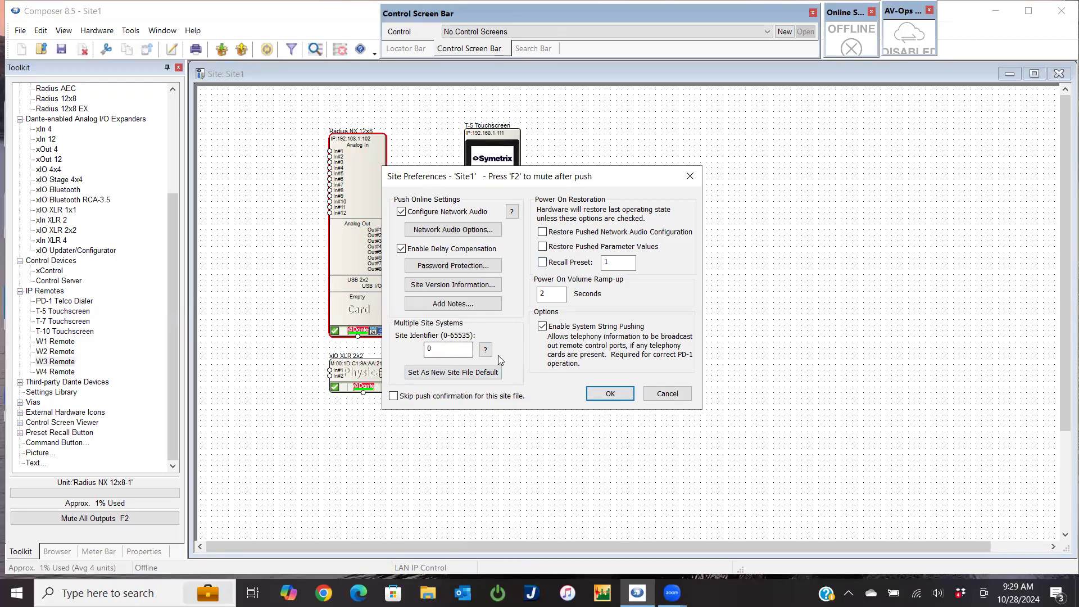
left_click(610, 393)
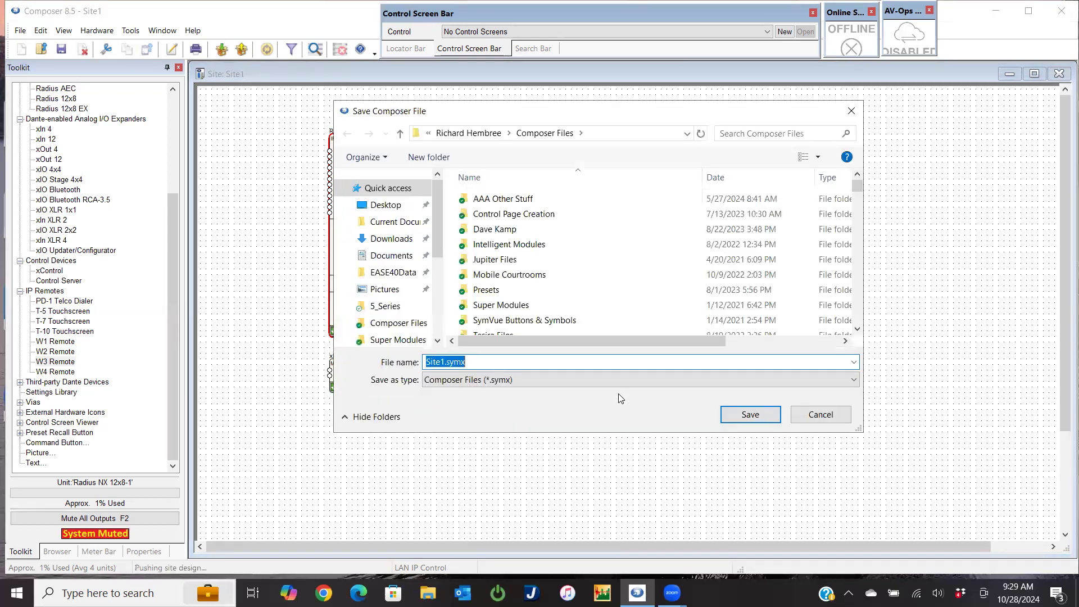
left_click(754, 415)
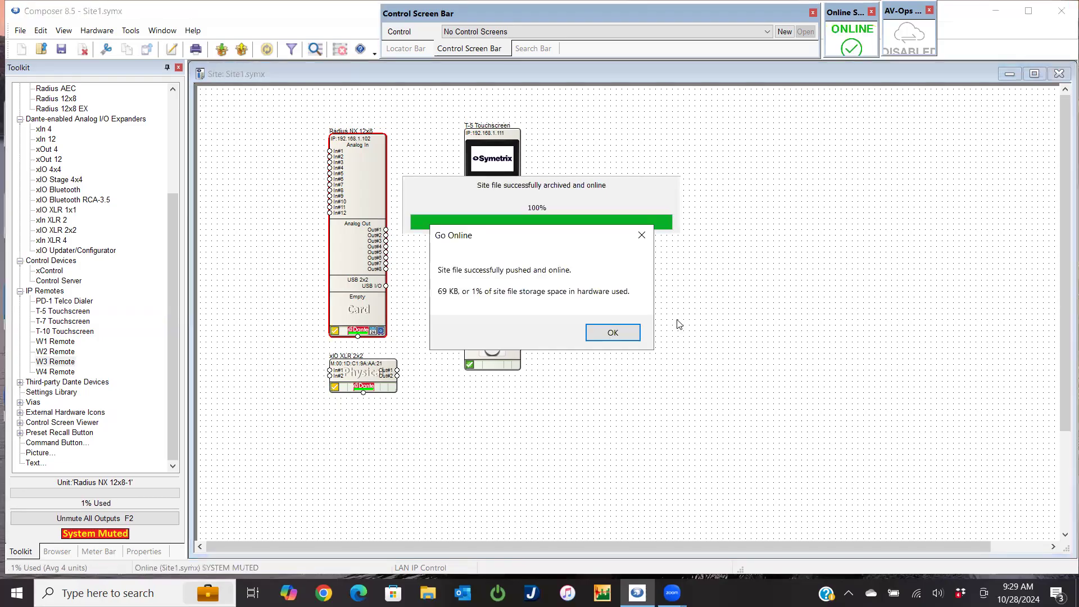
left_click(617, 336)
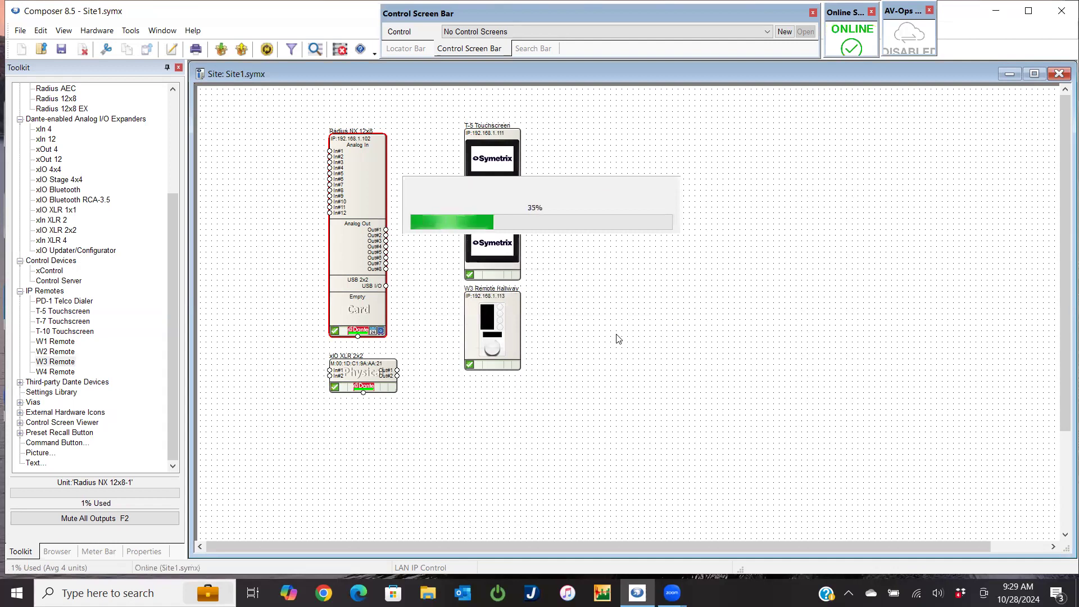